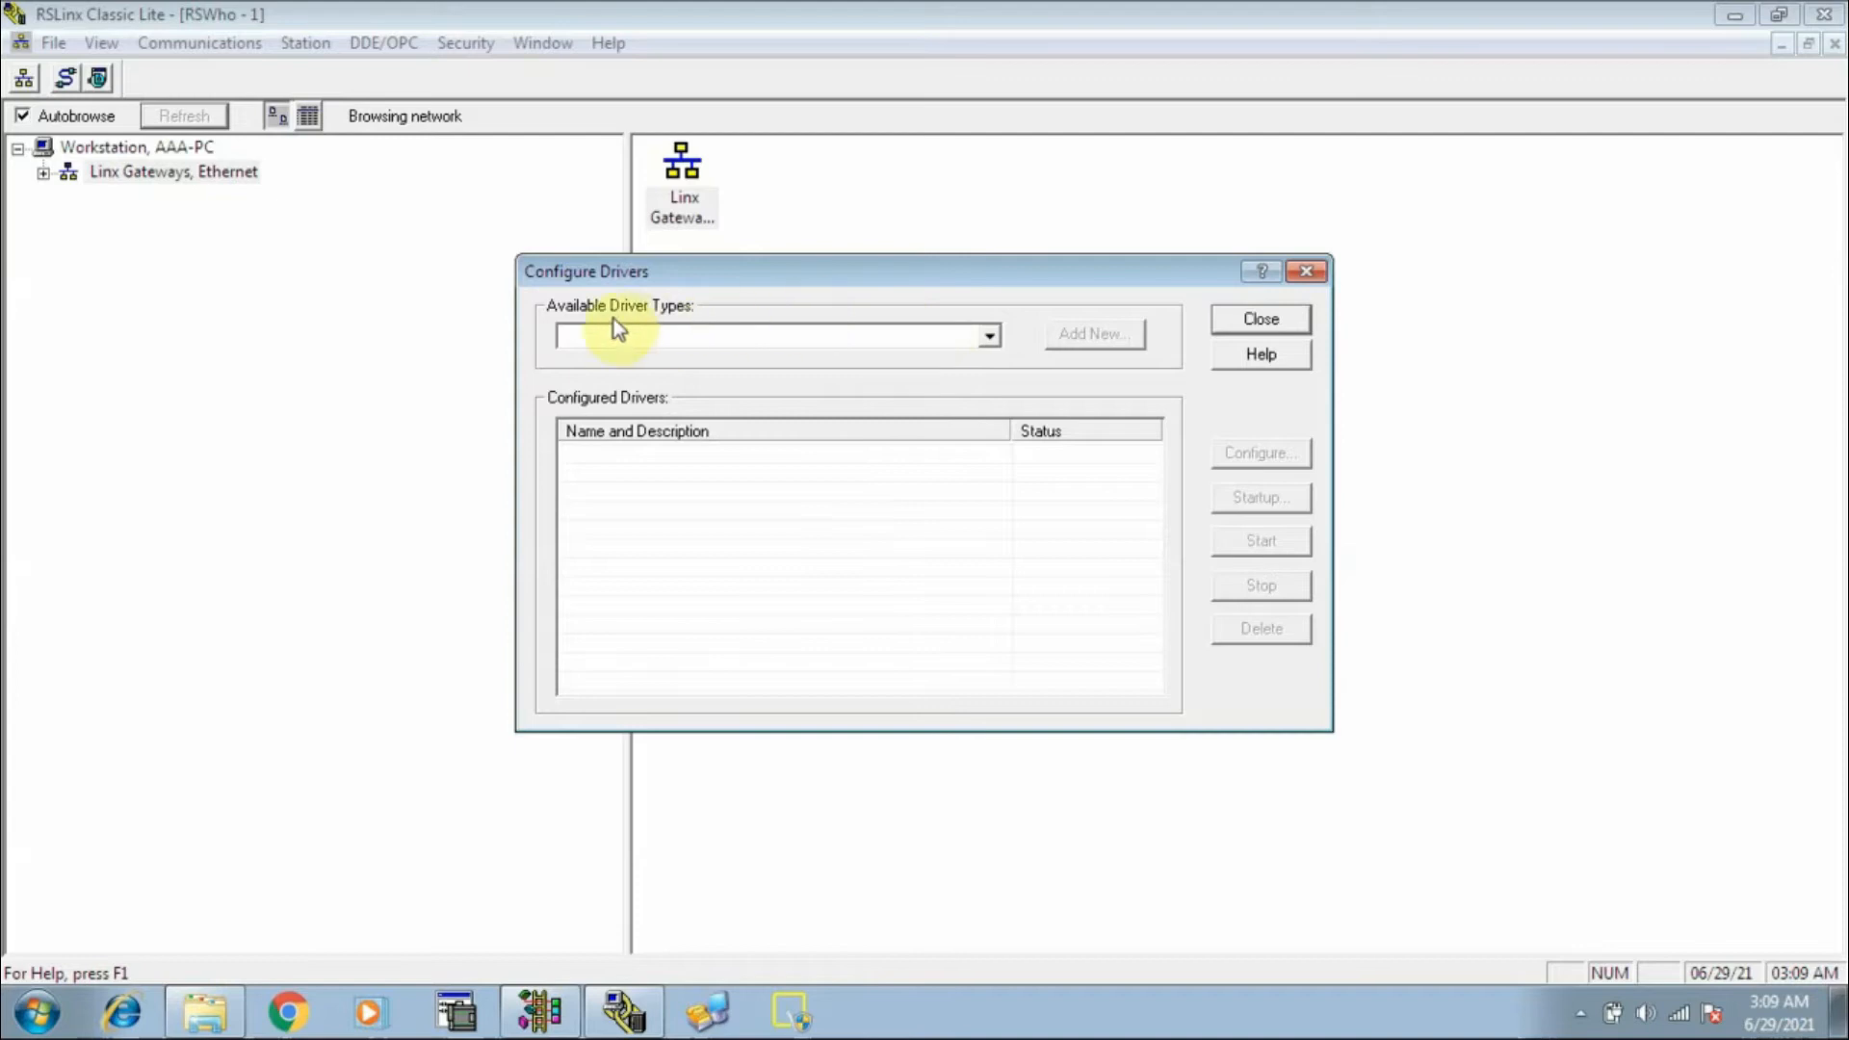
# Add a new RS-232 DF1 devices driver, accepting AB_DF1-1 as its name
pyautogui.click(990, 337)
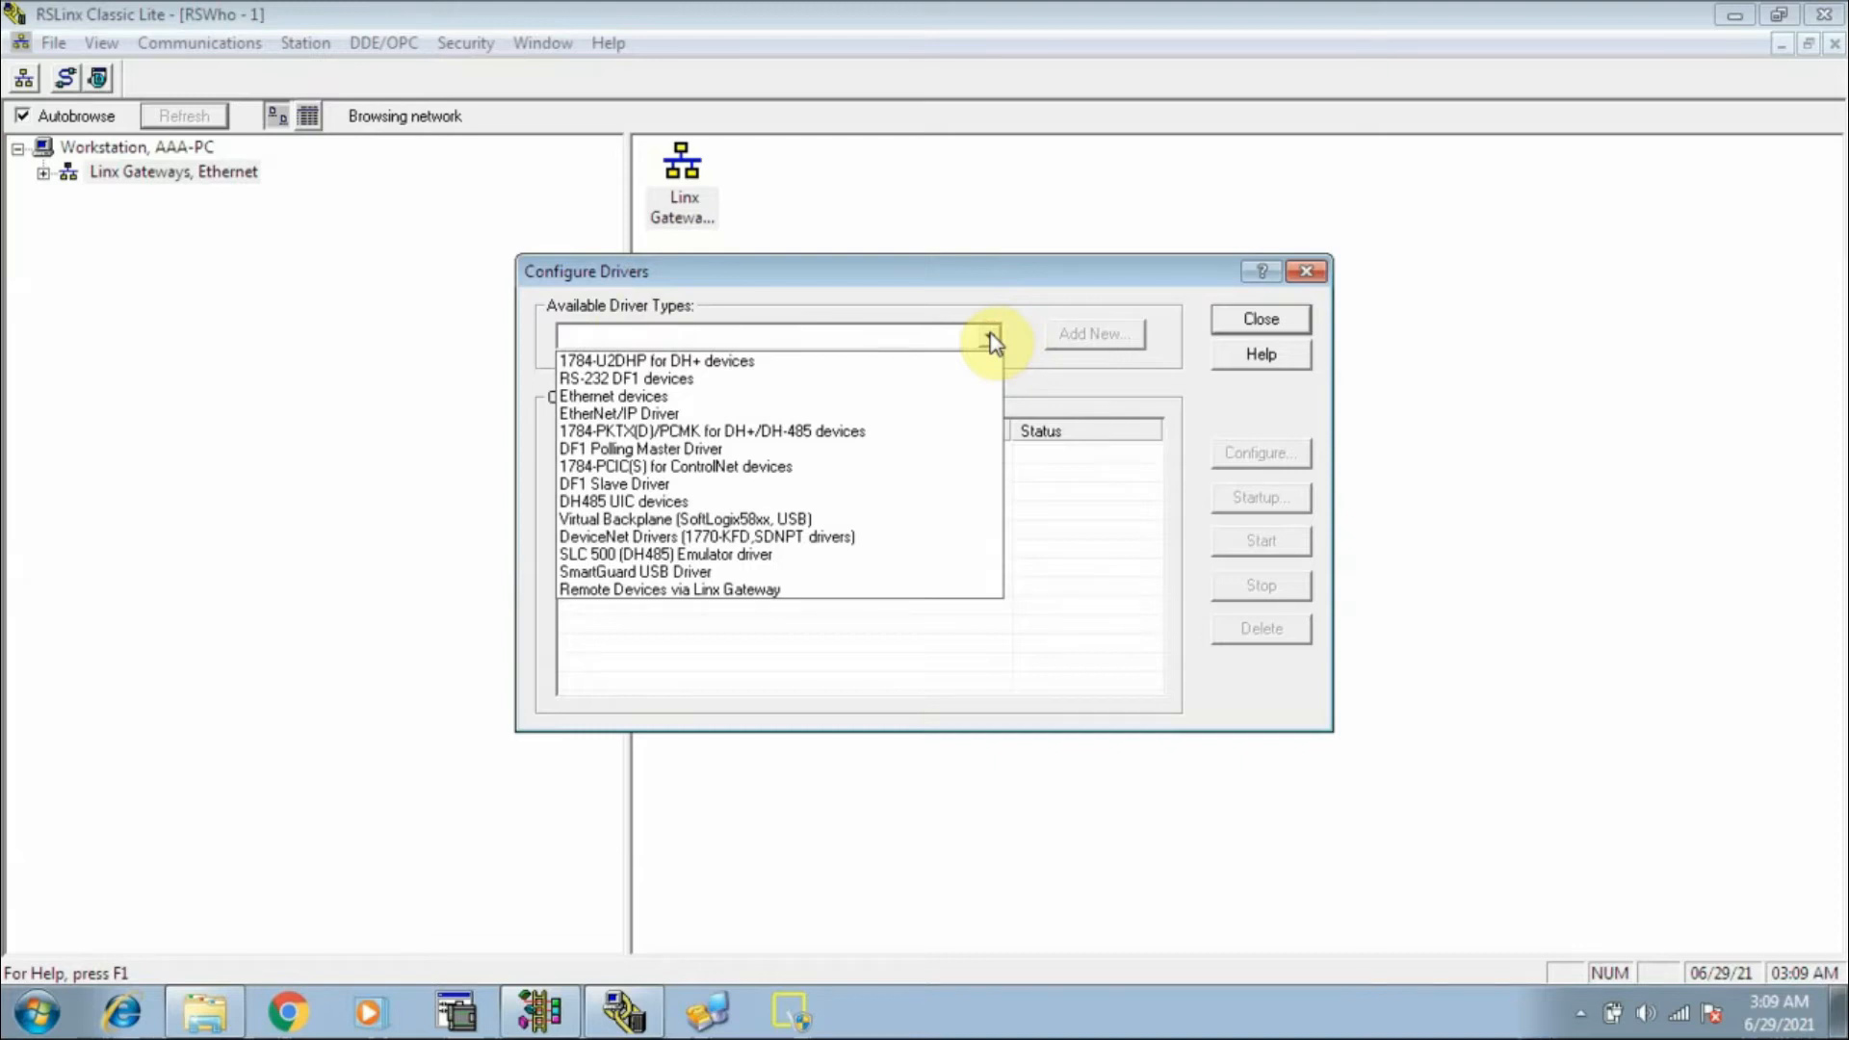
pyautogui.click(652, 381)
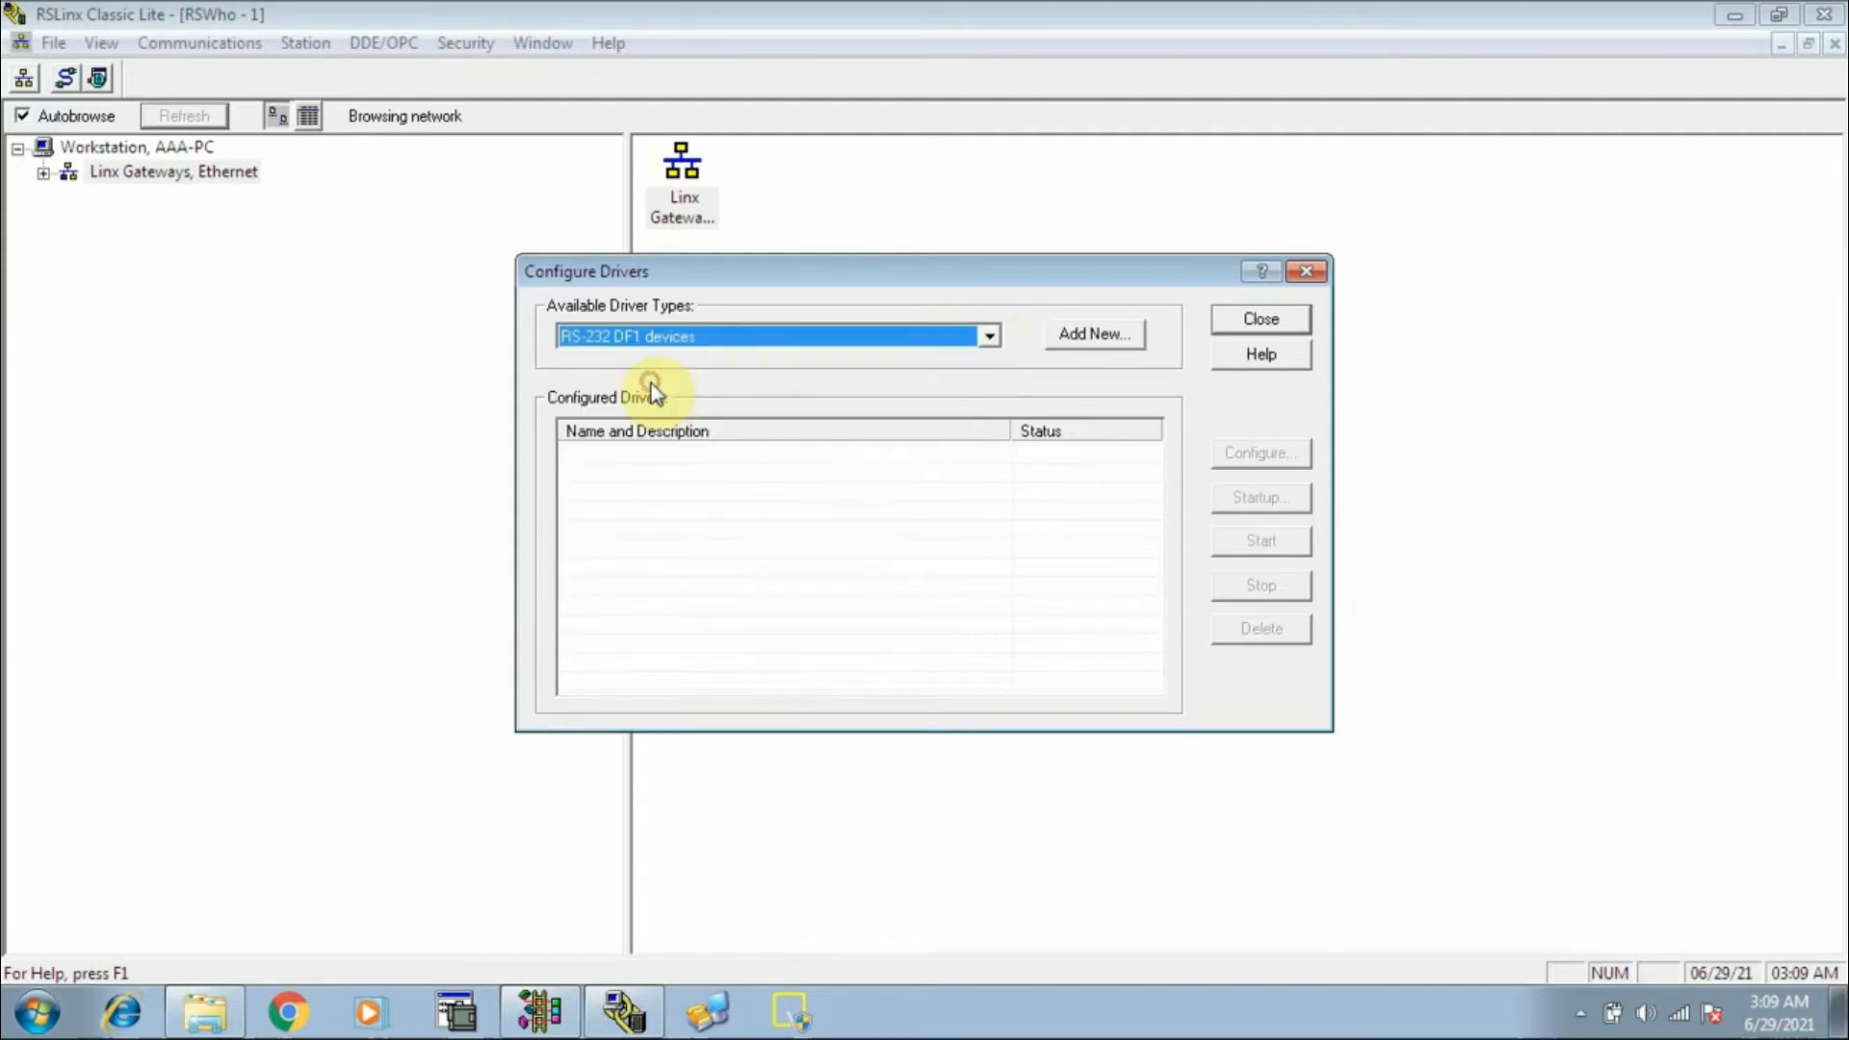
pyautogui.click(1098, 337)
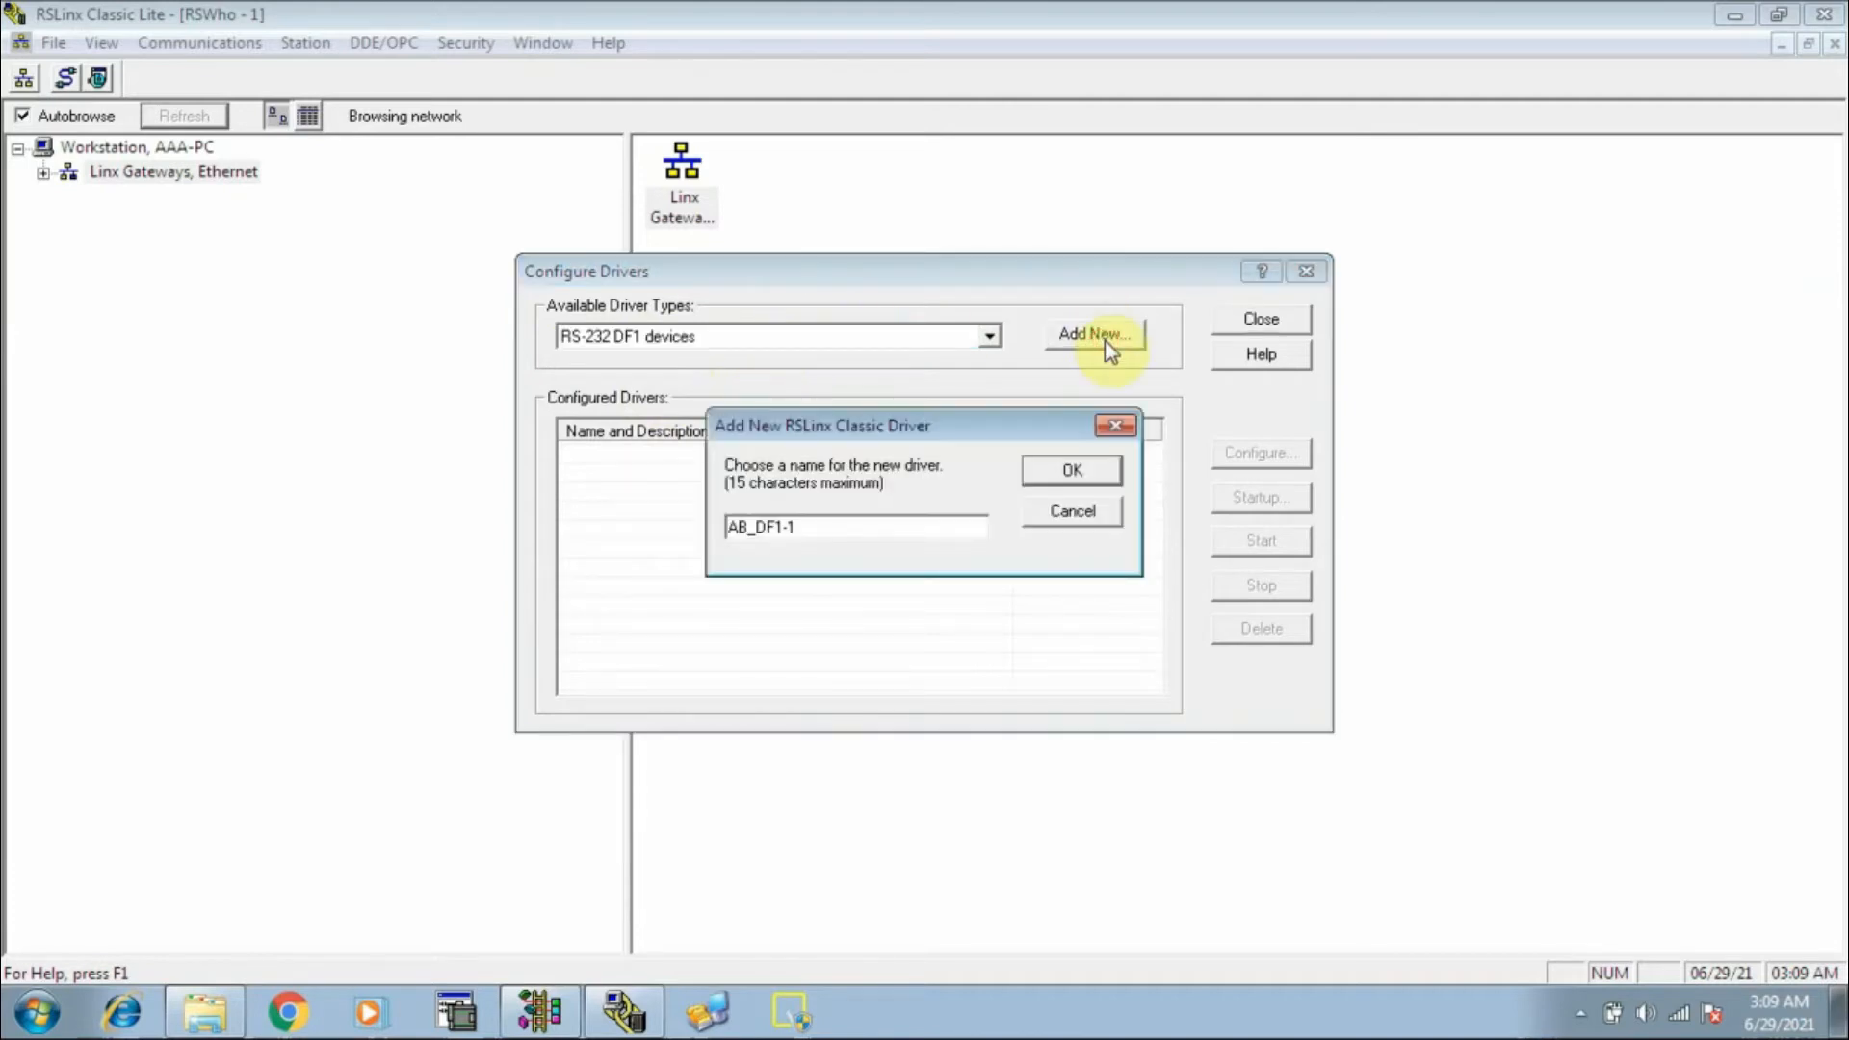
pyautogui.click(1052, 466)
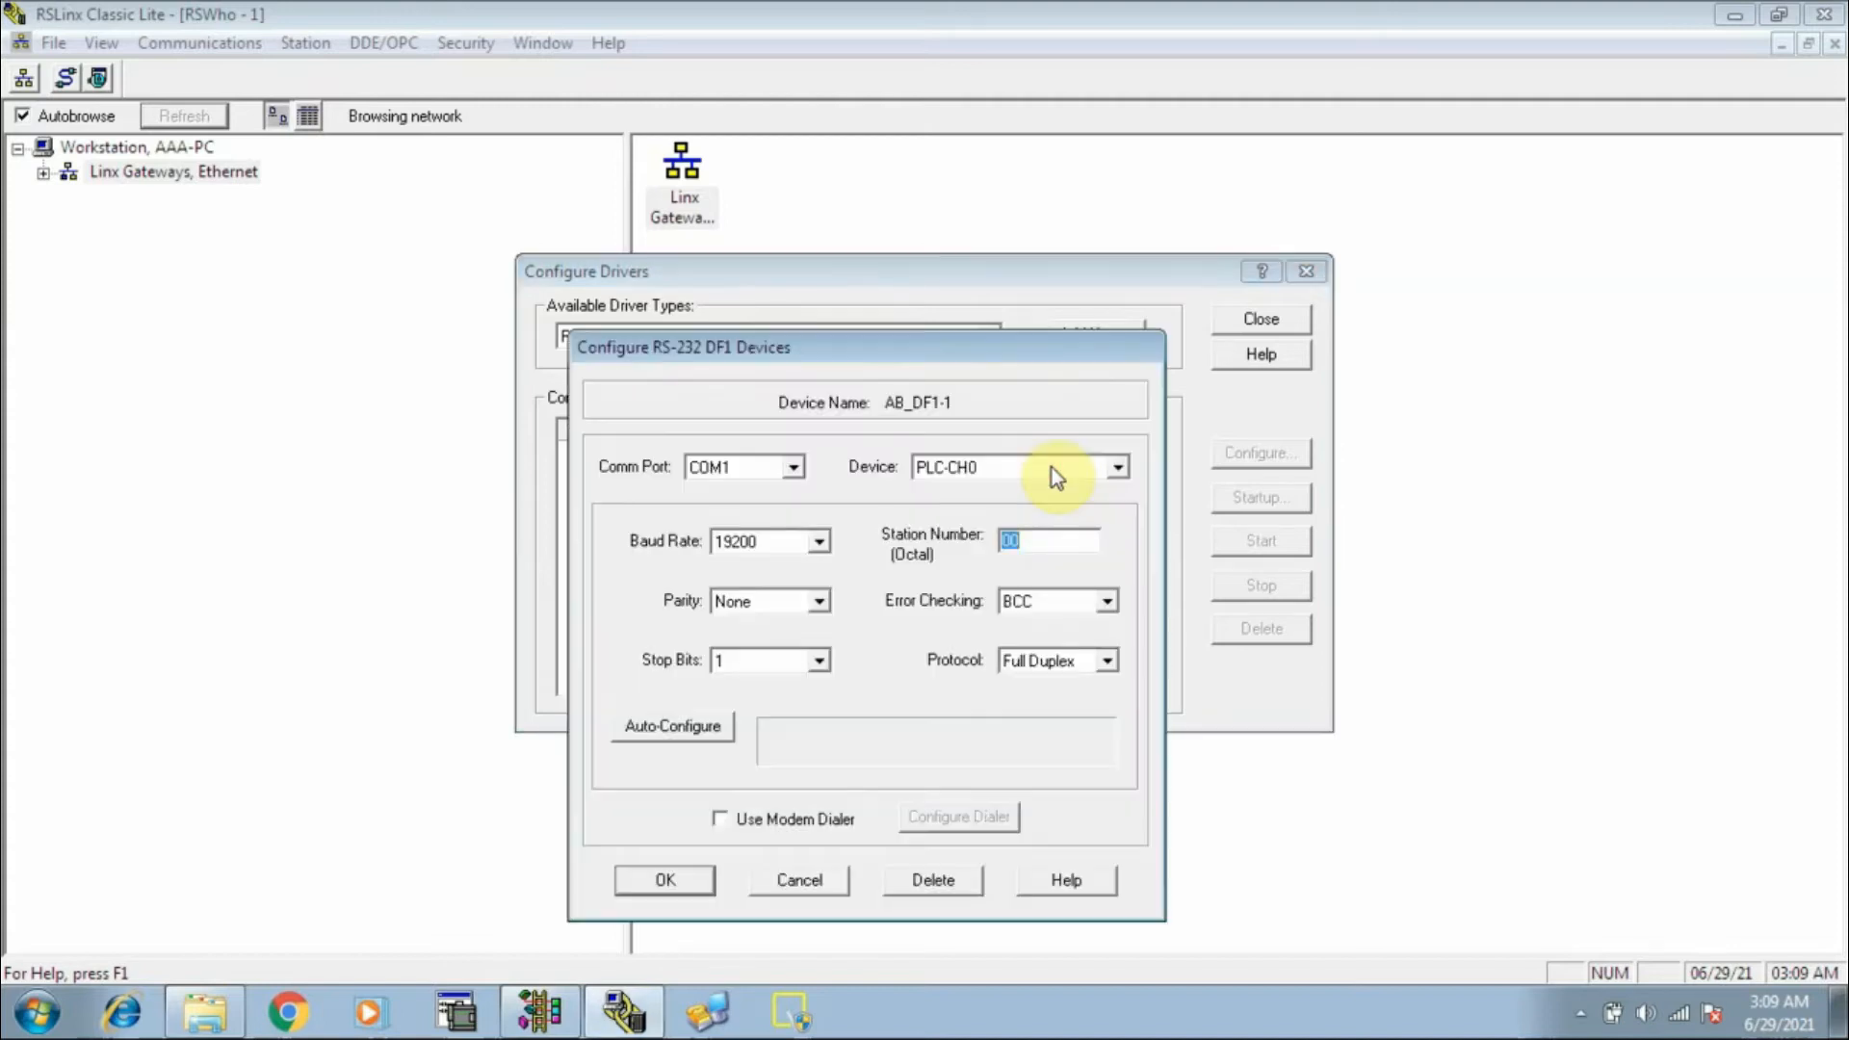
# Review the device, comm port and baud rate choices for the RS-232 DF1 driver, keeping PLC-CH0, COM1 and 19200
pyautogui.moveTo(994, 347); pyautogui.dragTo(1011, 263)
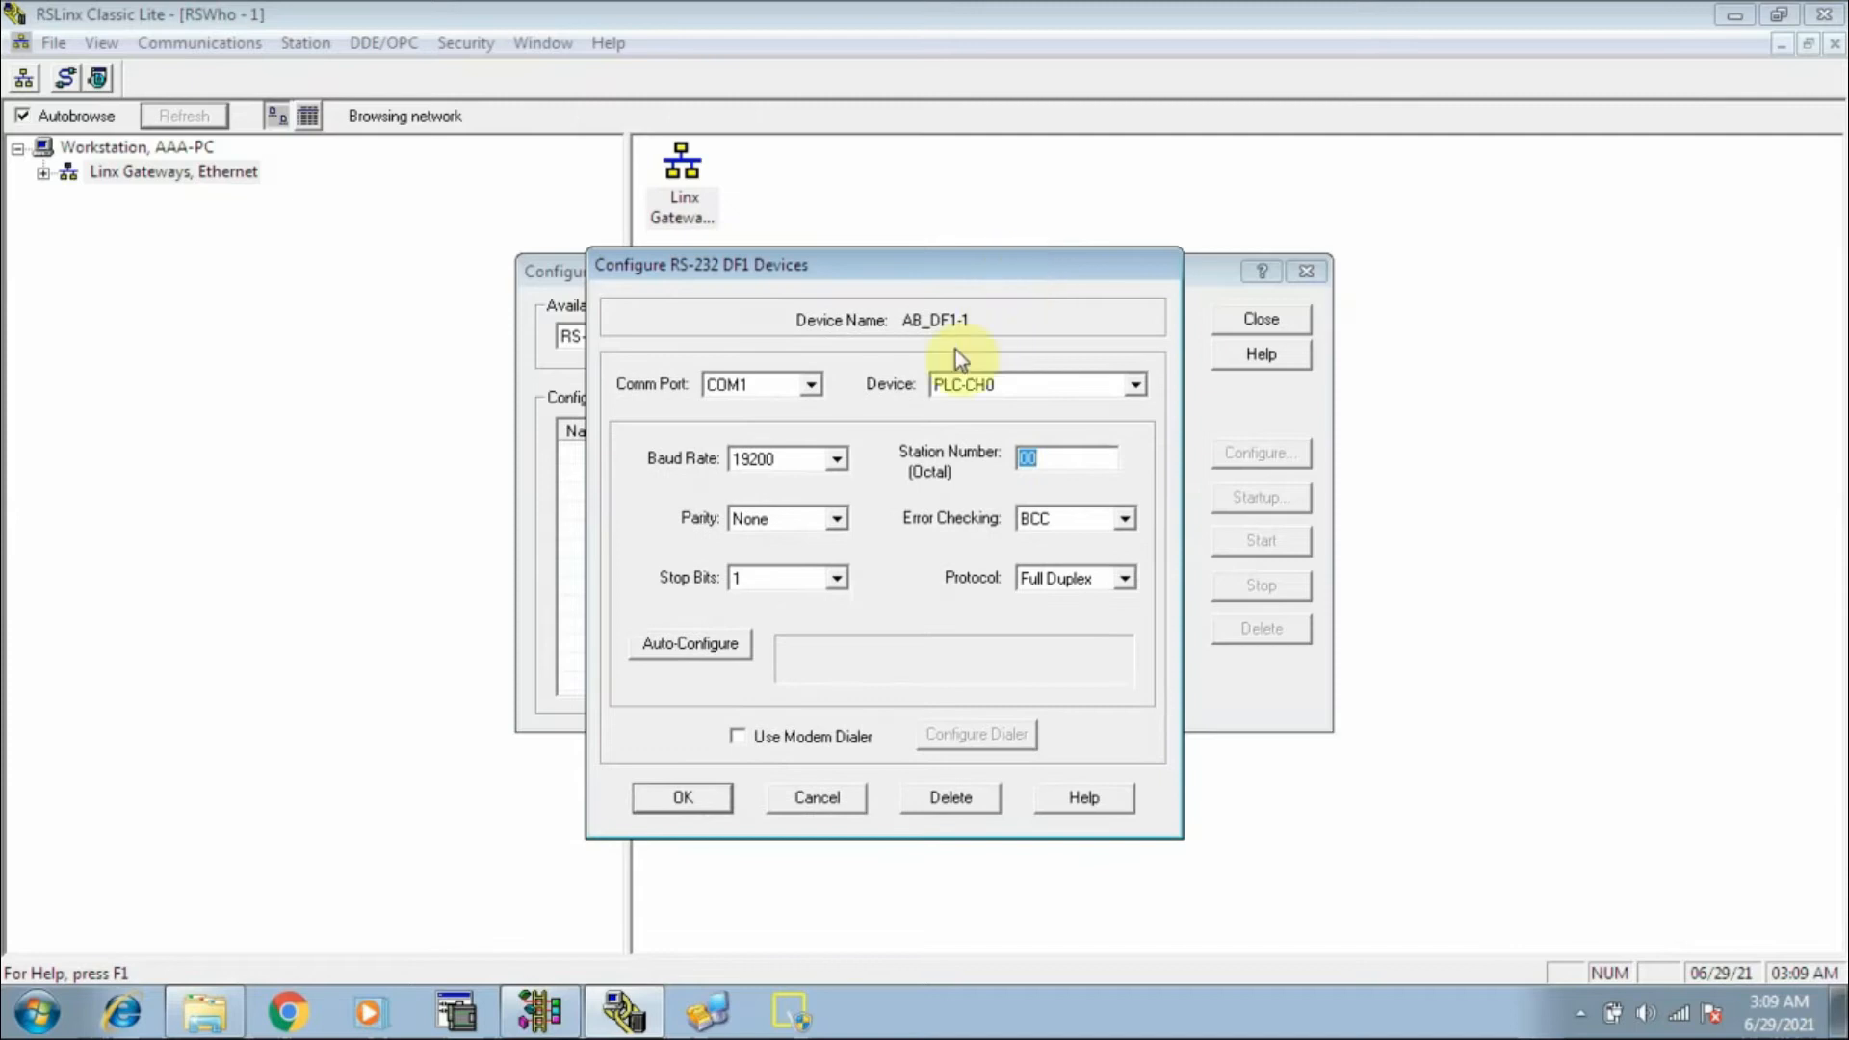
pyautogui.click(1137, 385)
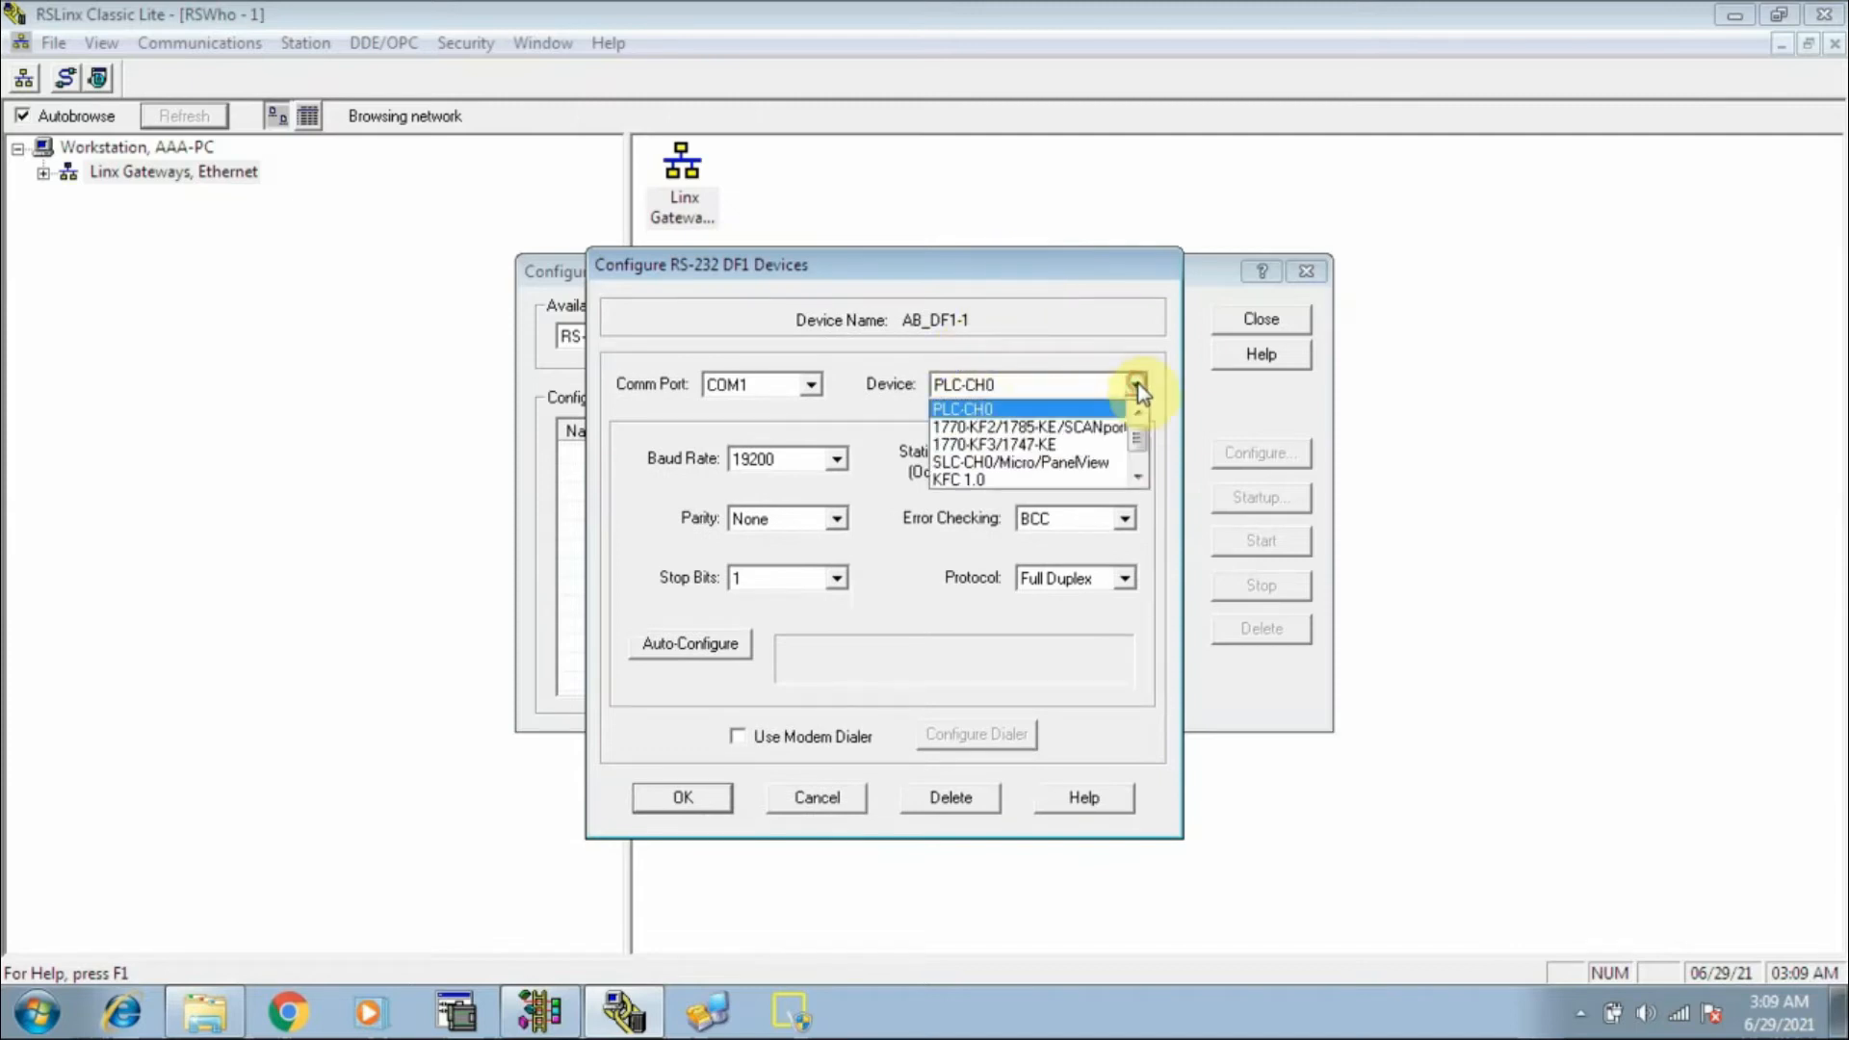
pyautogui.click(1137, 477)
pyautogui.click(1137, 476)
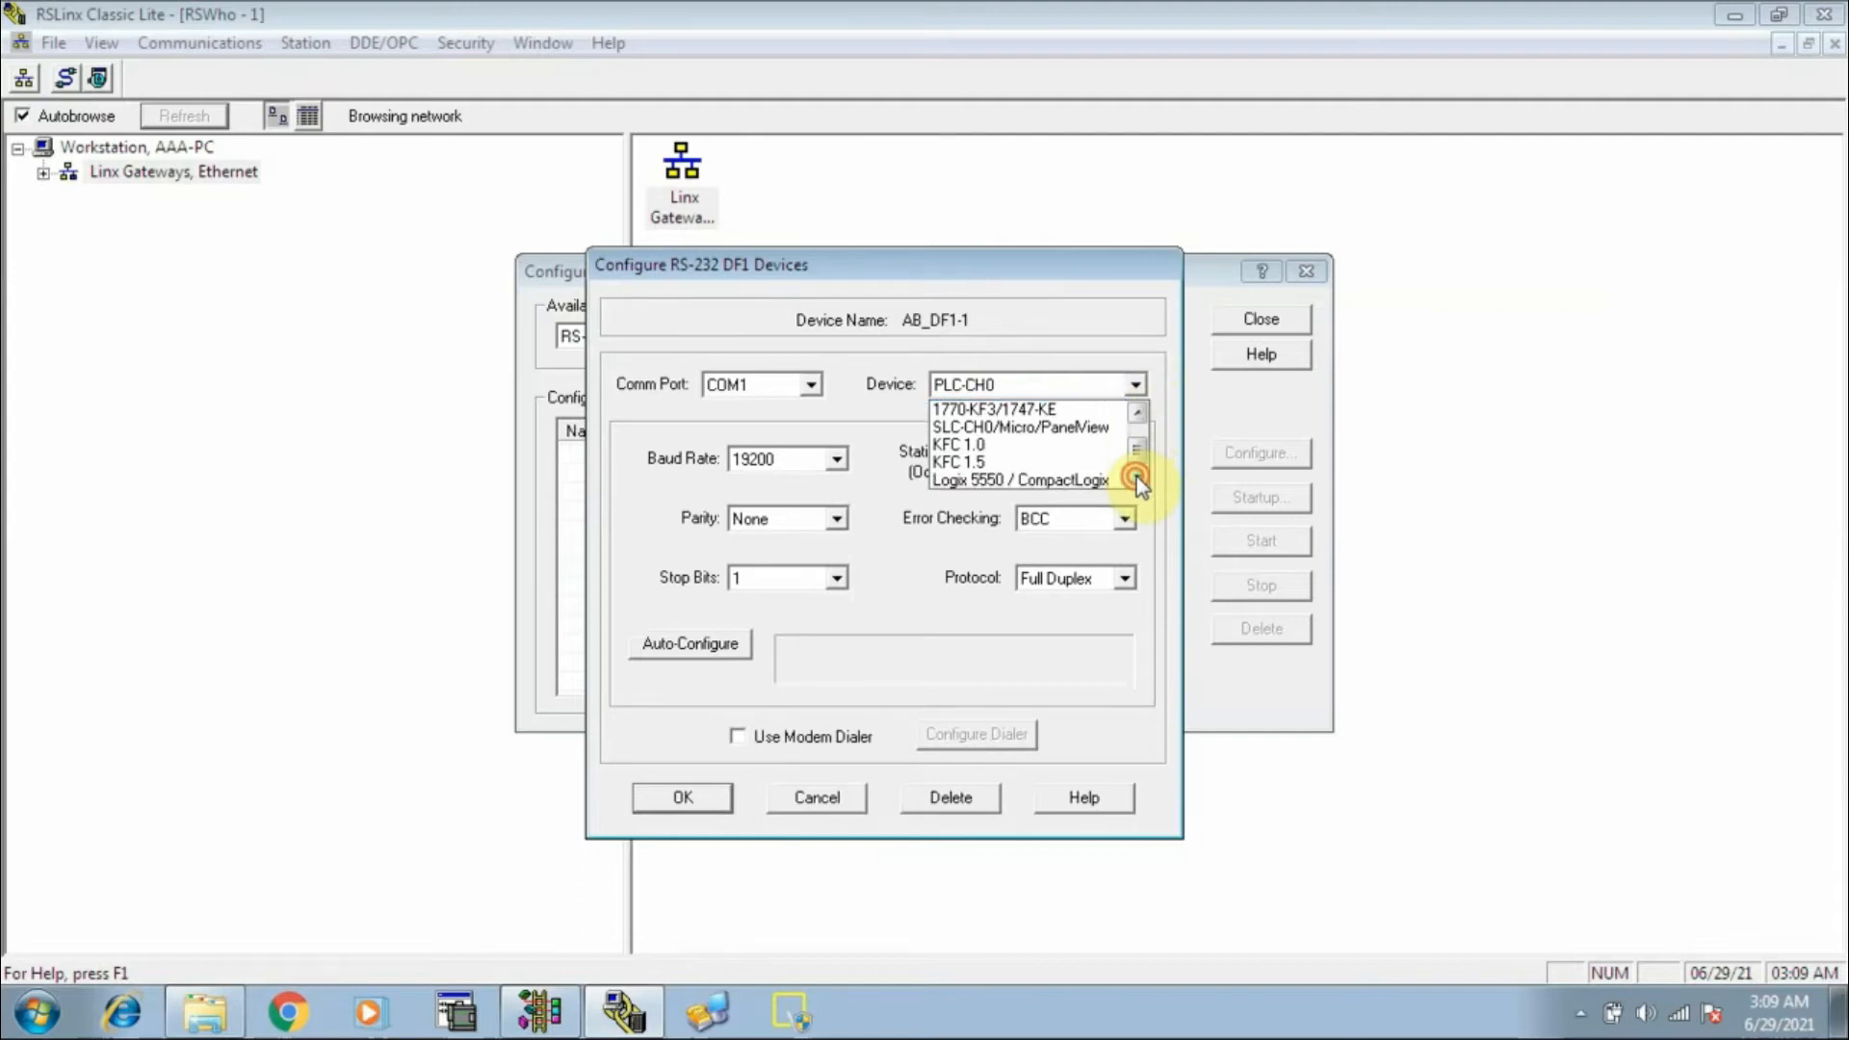
pyautogui.click(1136, 410)
pyautogui.click(1137, 410)
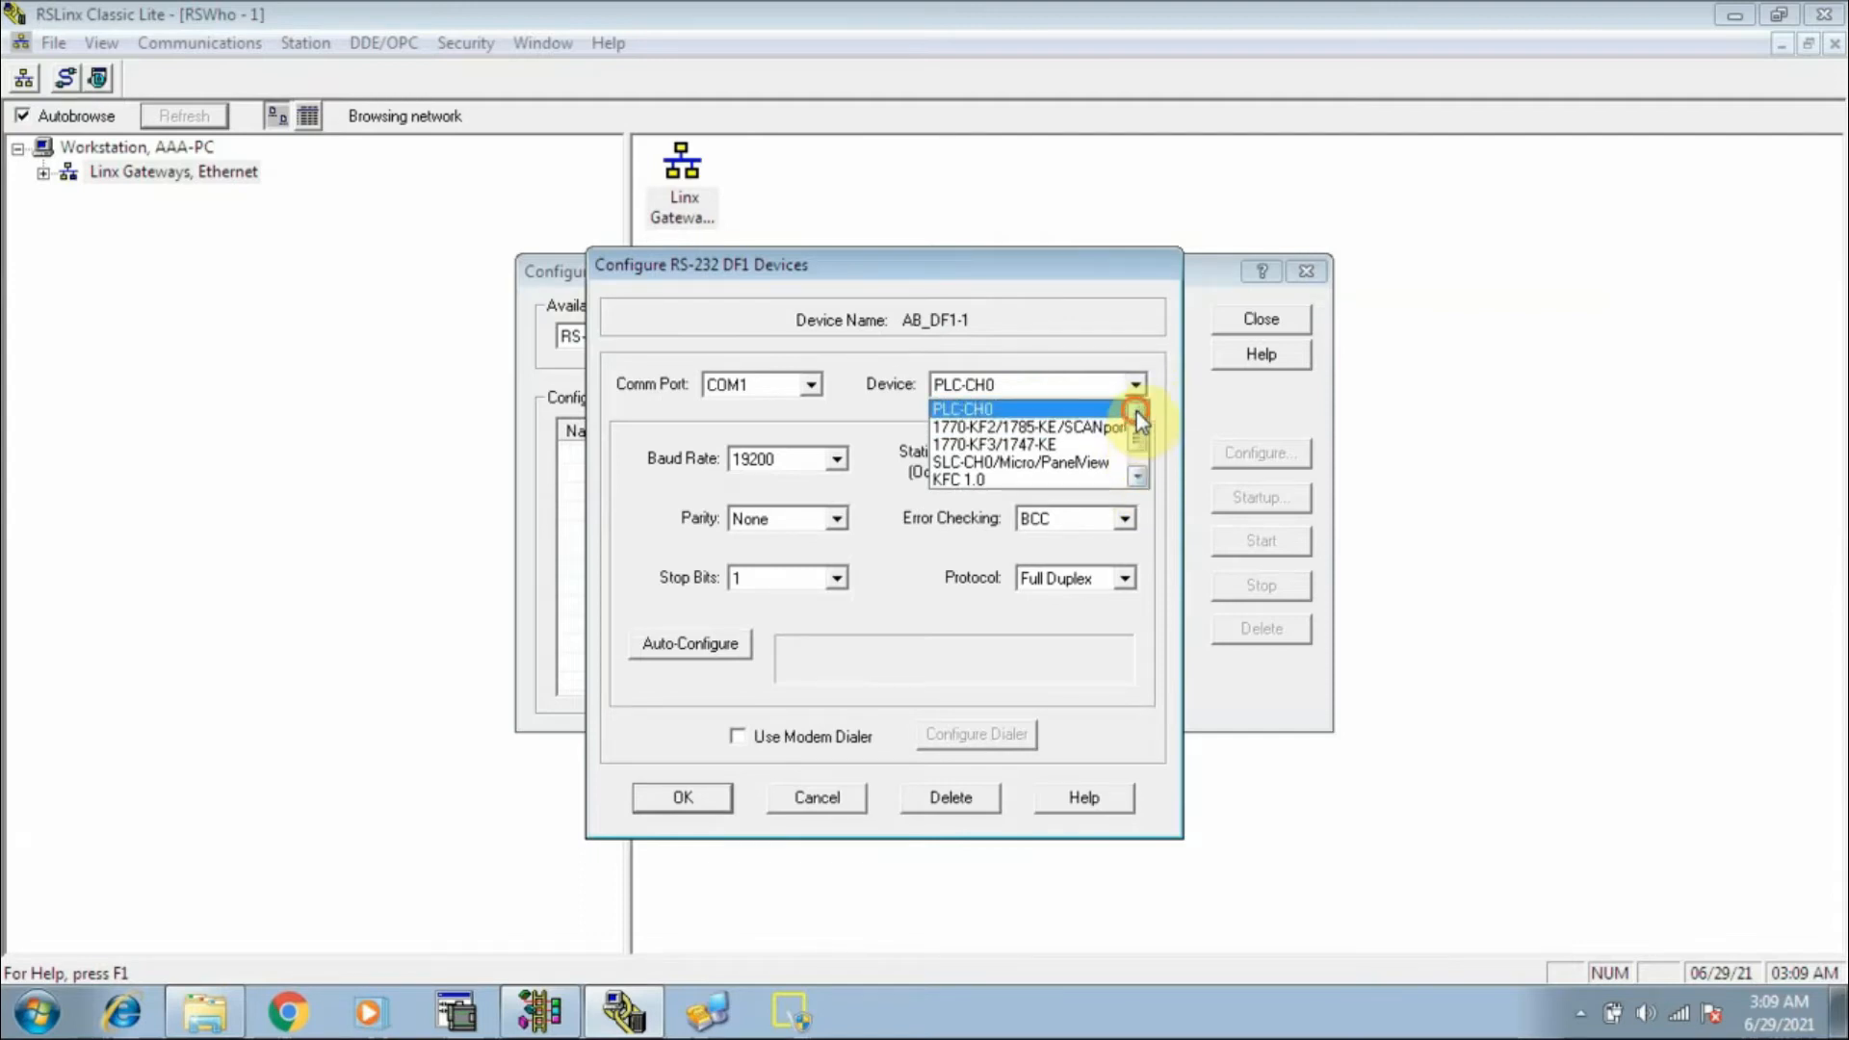
pyautogui.click(1108, 381)
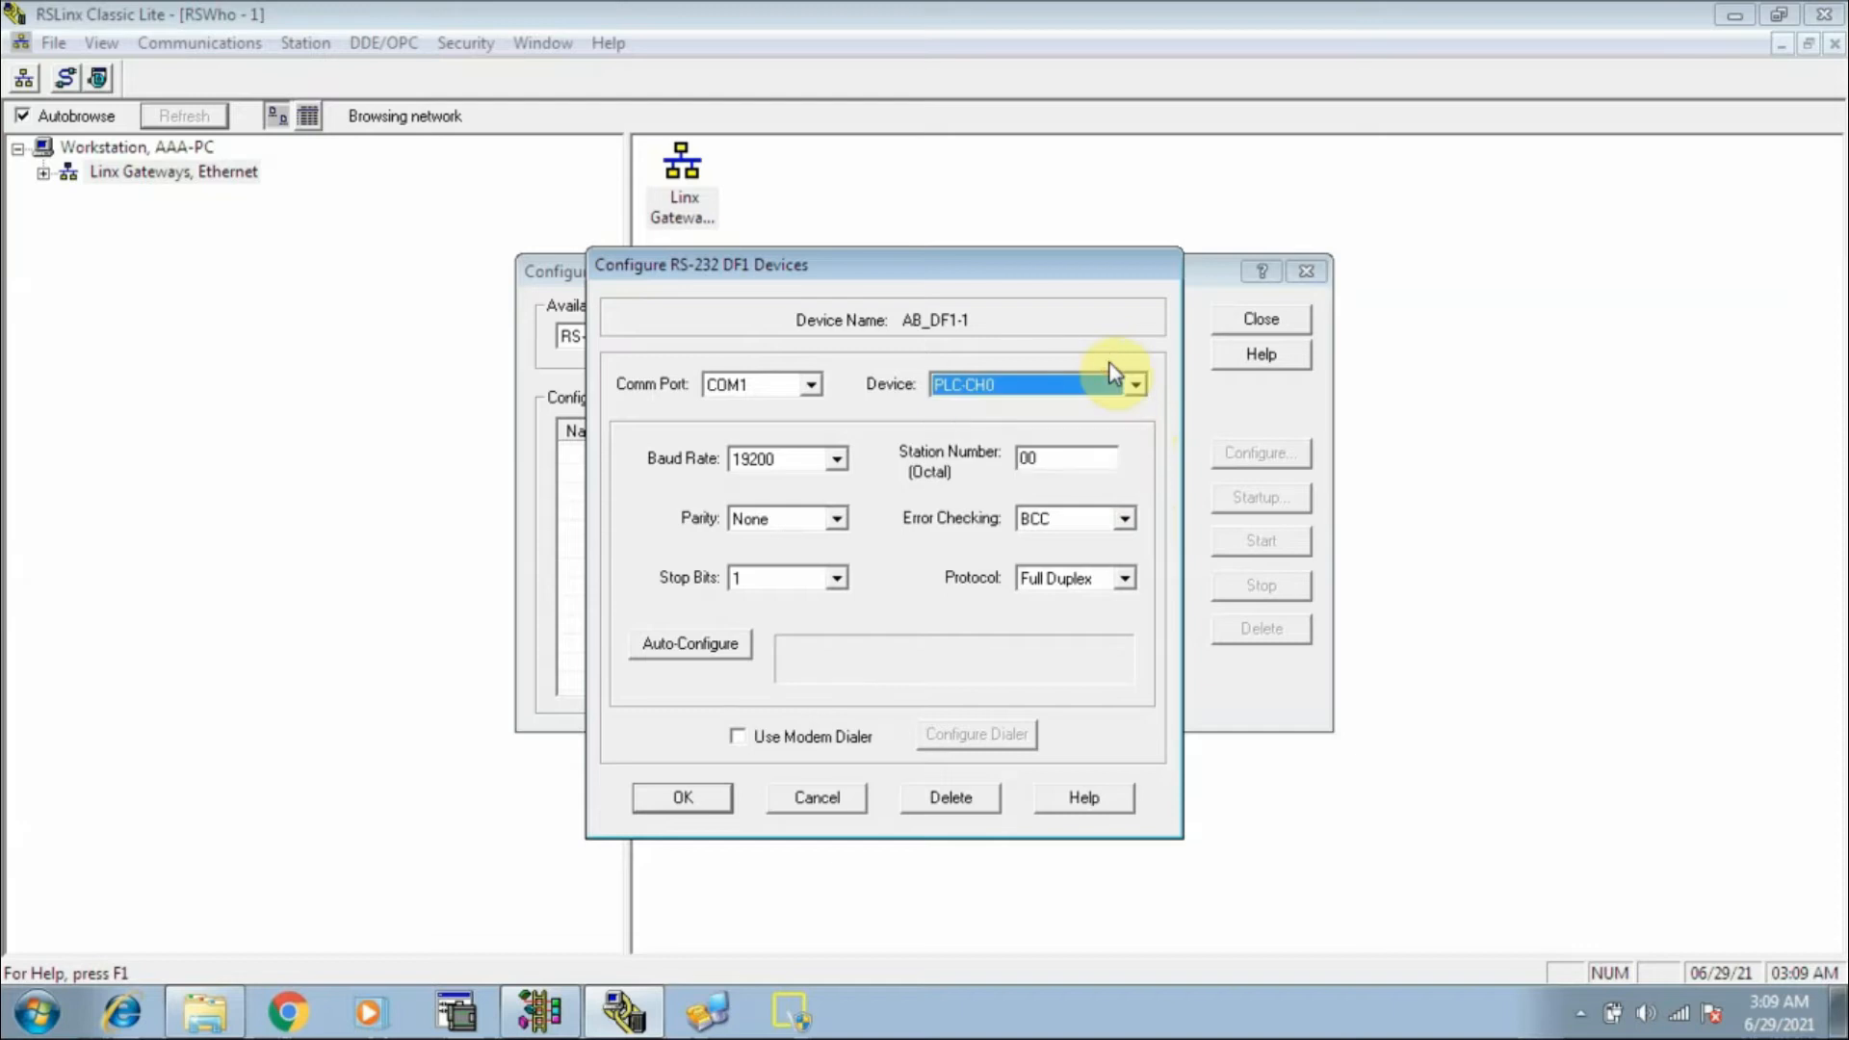
pyautogui.click(811, 385)
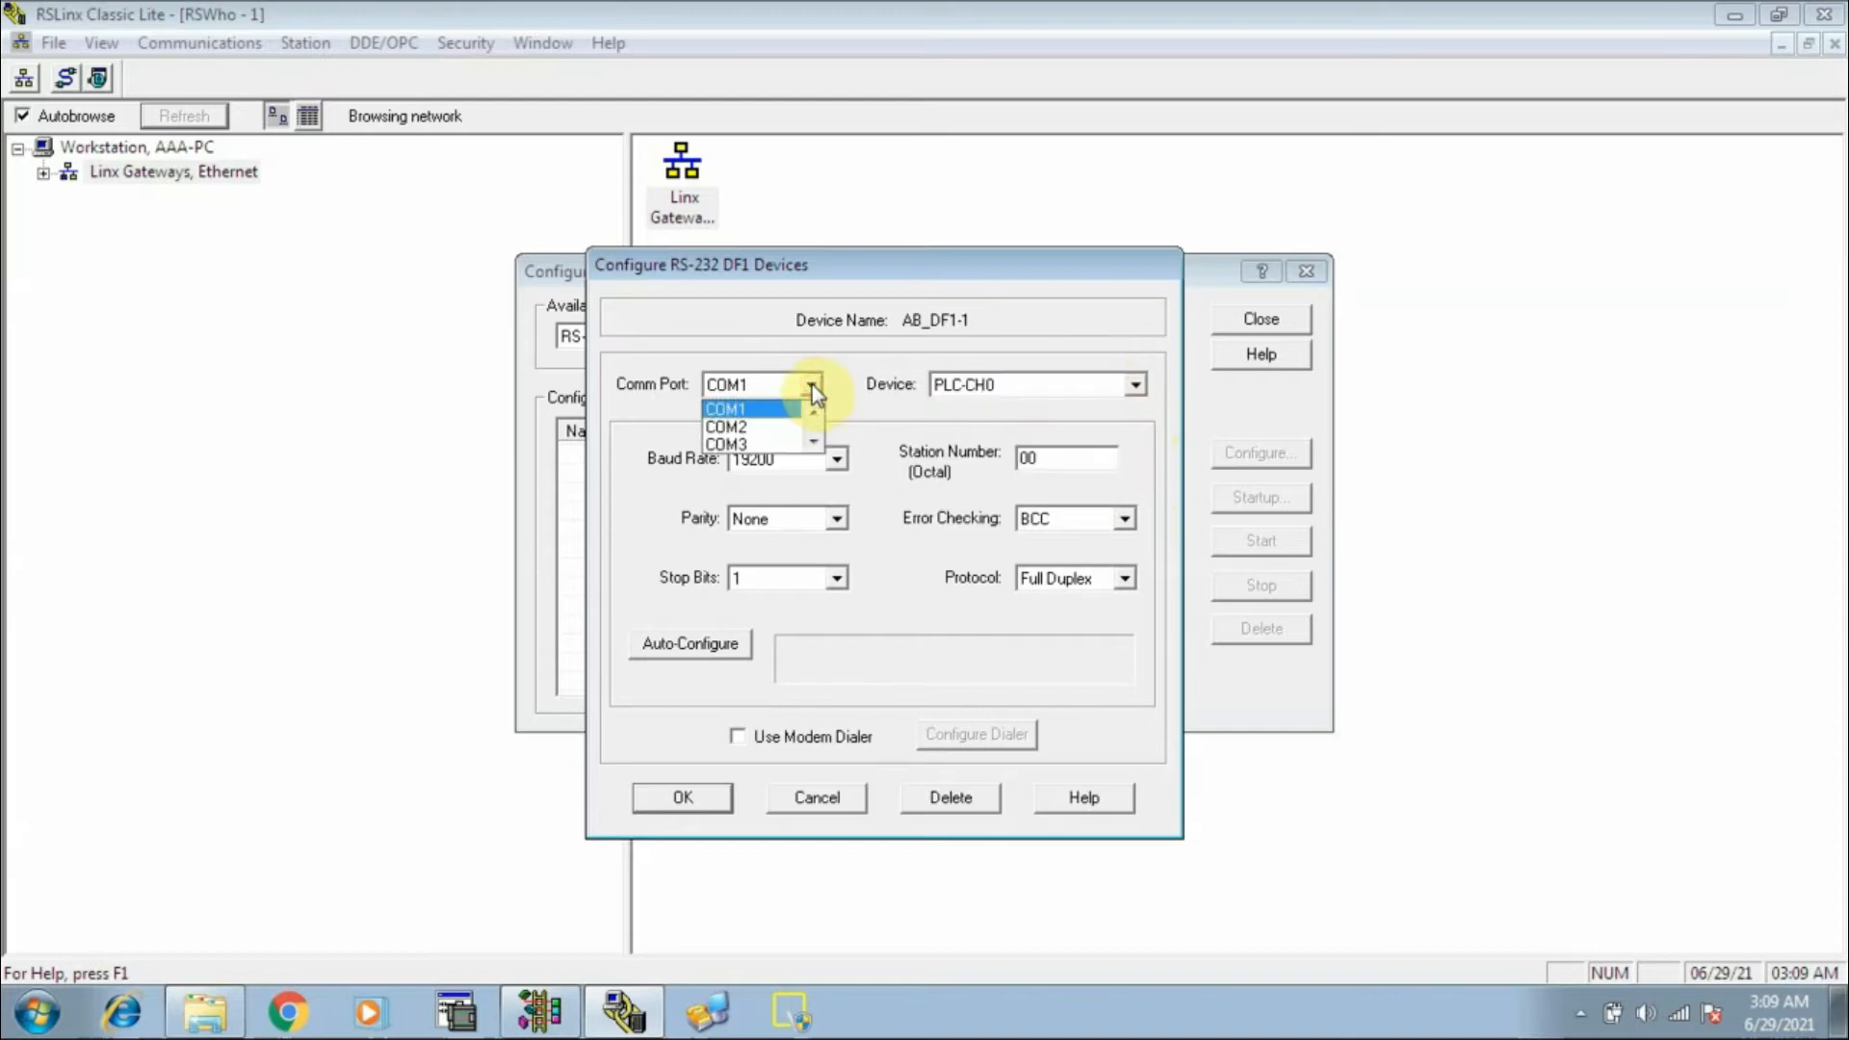
pyautogui.click(812, 384)
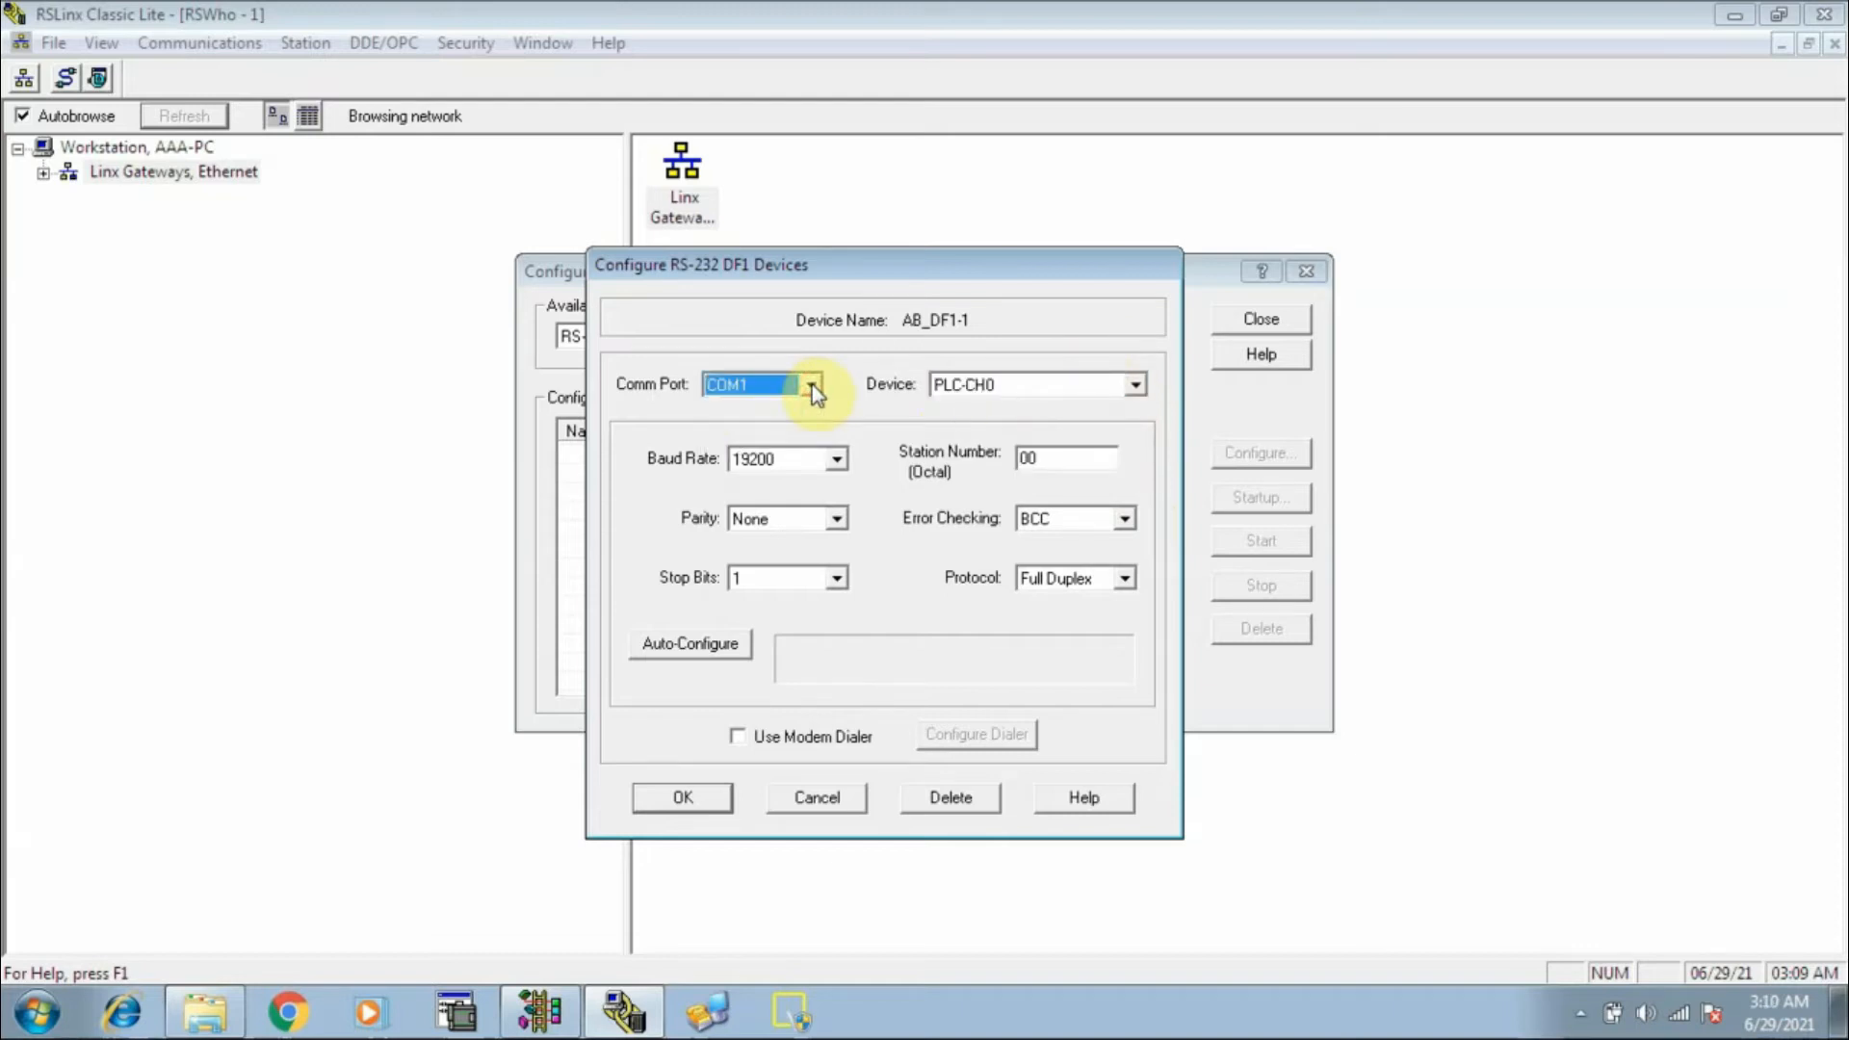
pyautogui.click(837, 464)
pyautogui.click(838, 464)
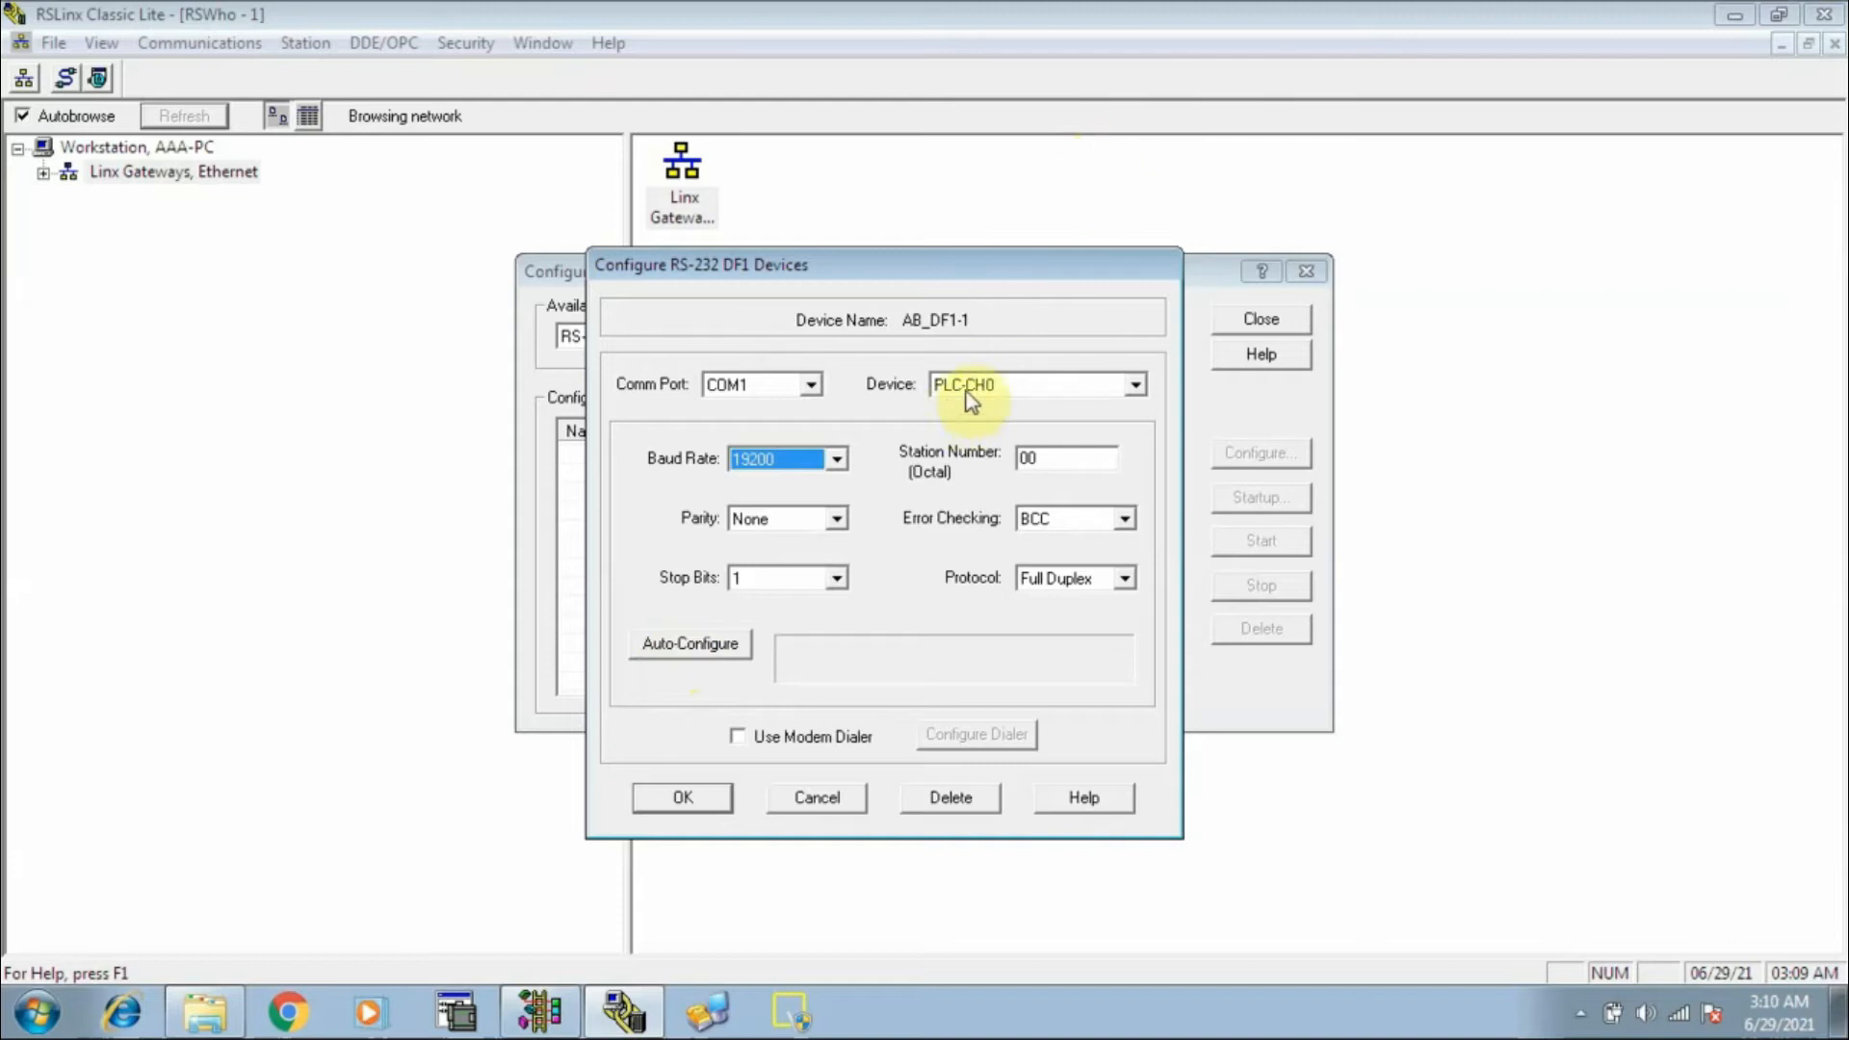
# Auto-configure the RS-232 DF1 driver, accept its settings and close the driver configuration
pyautogui.click(705, 645)
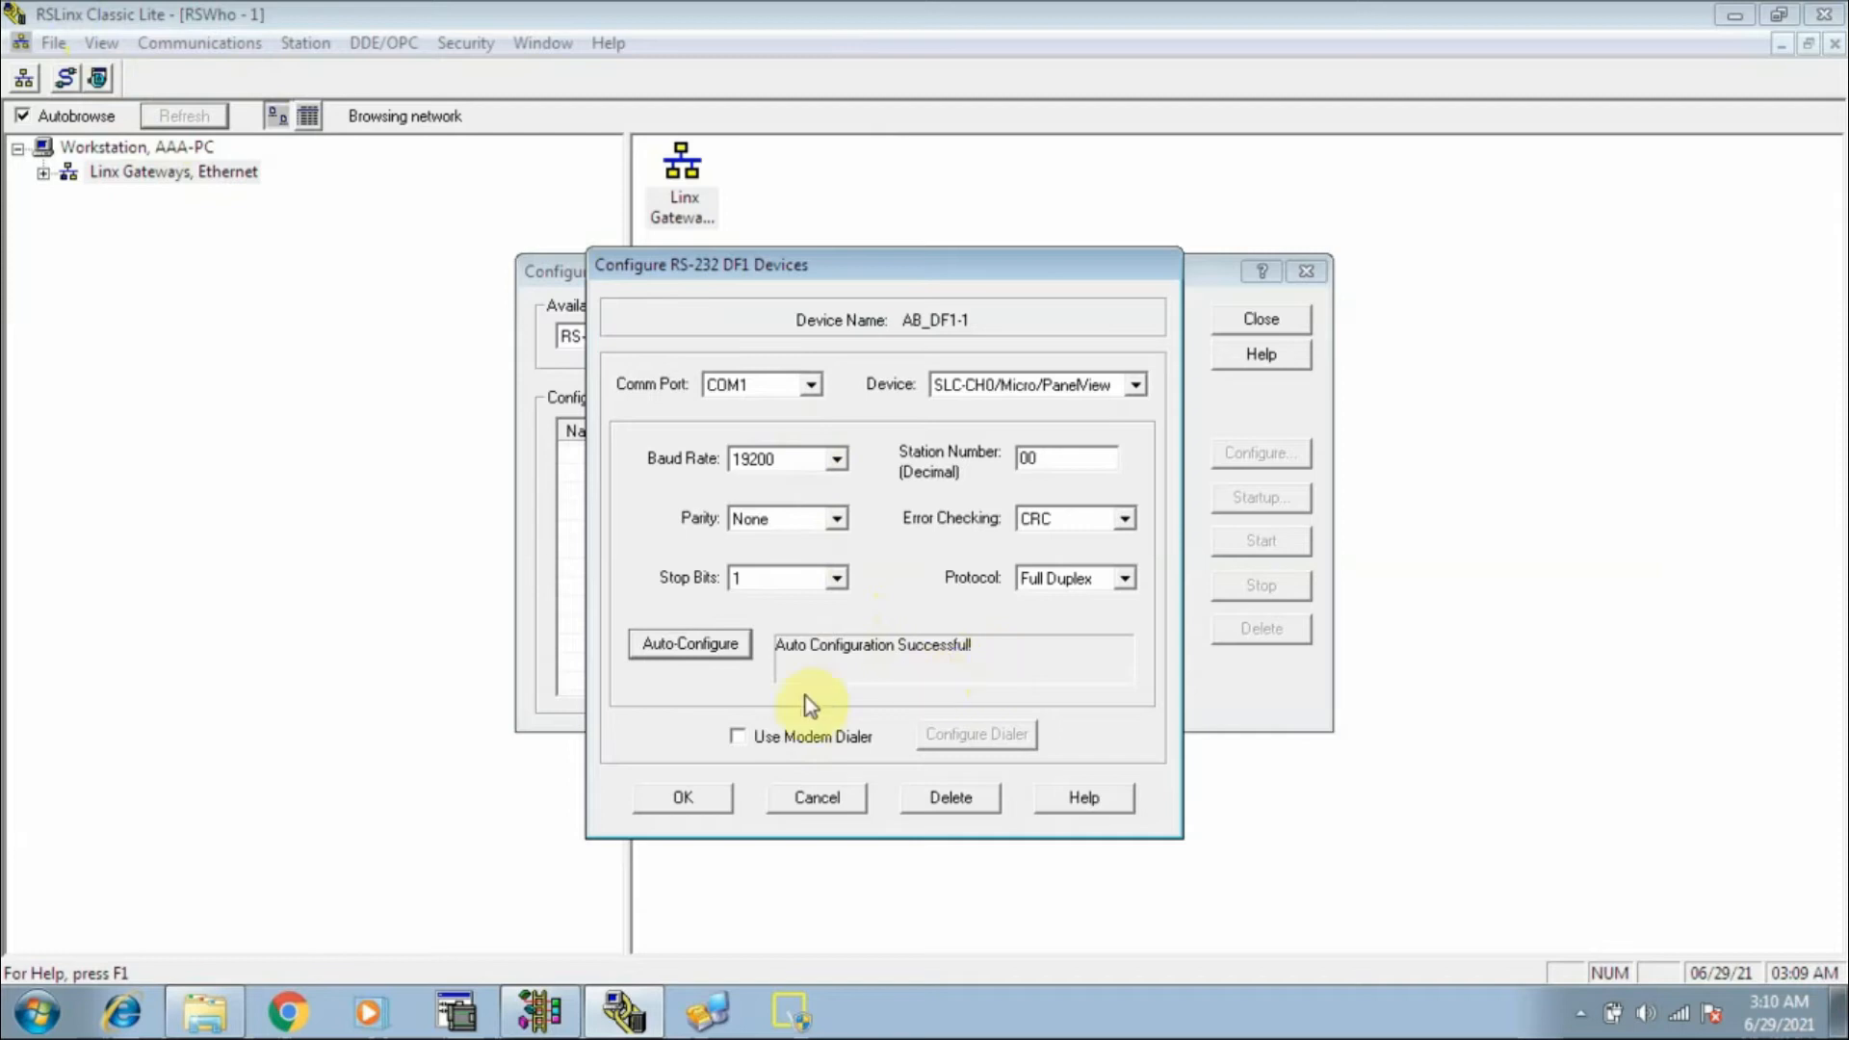
pyautogui.click(709, 799)
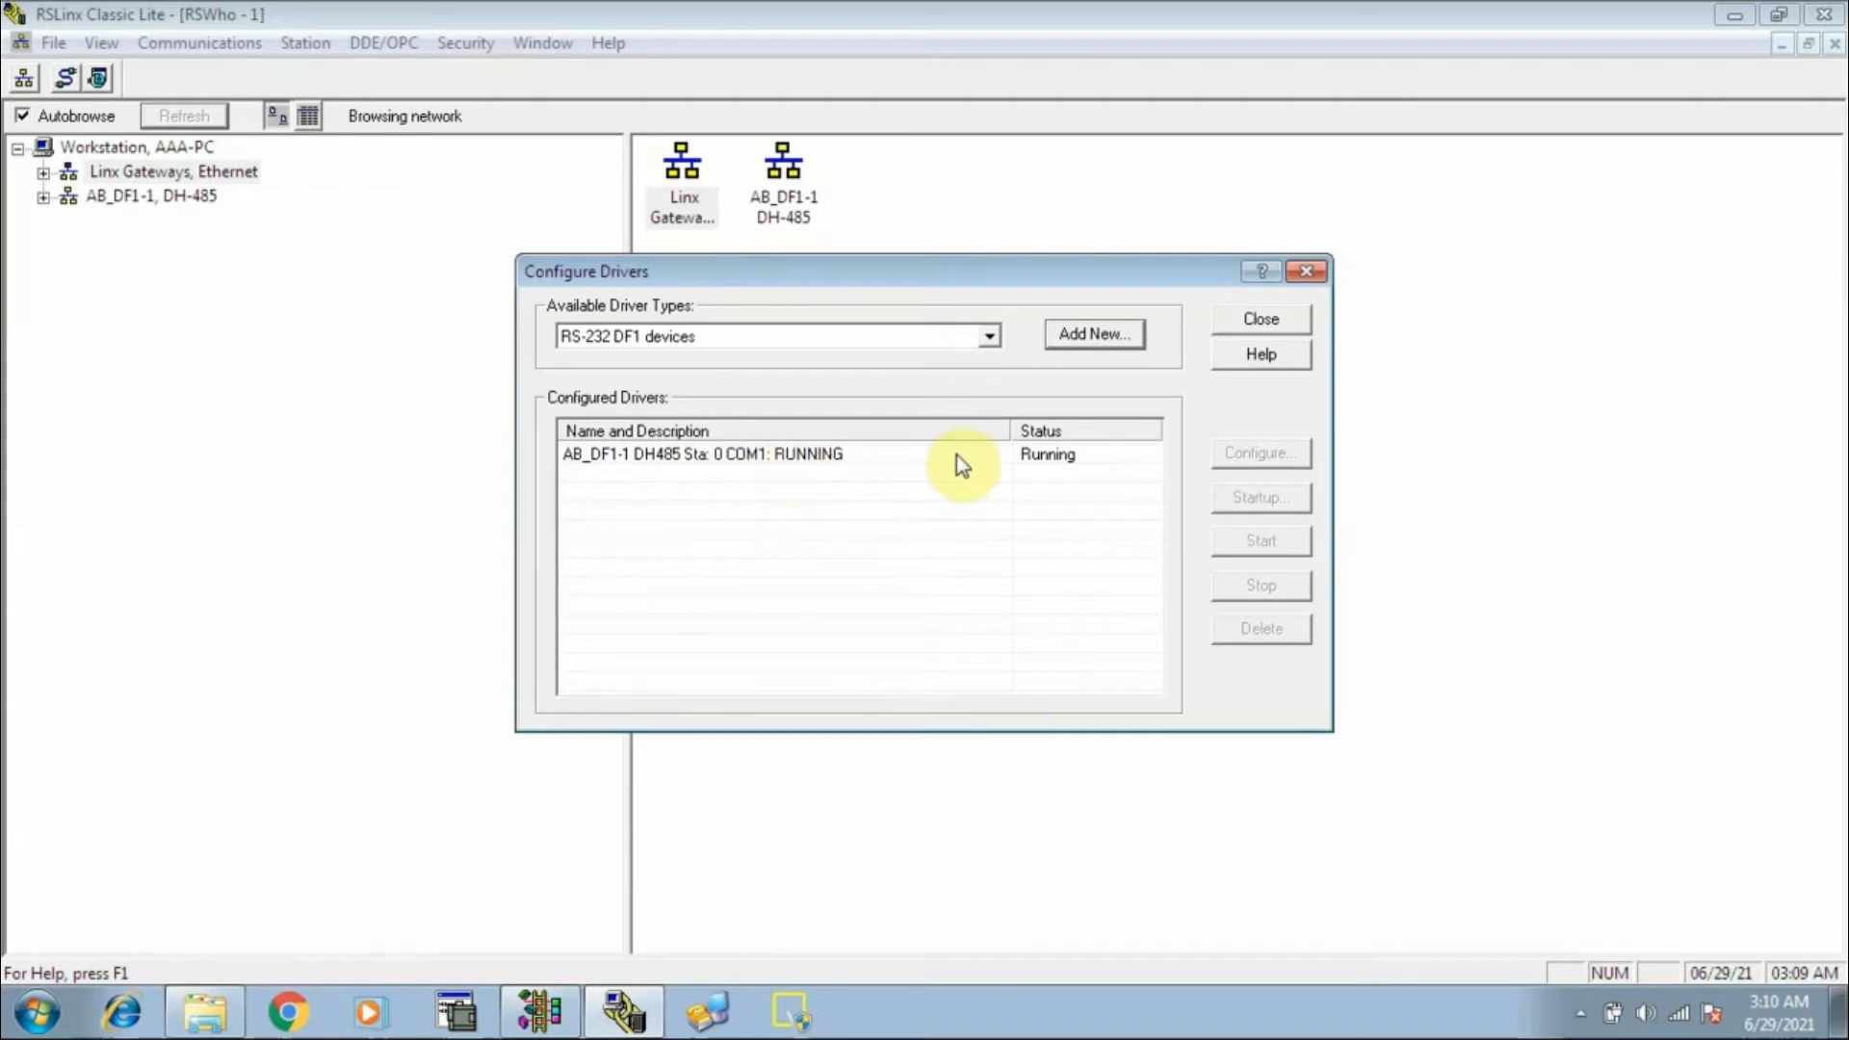
pyautogui.click(1262, 322)
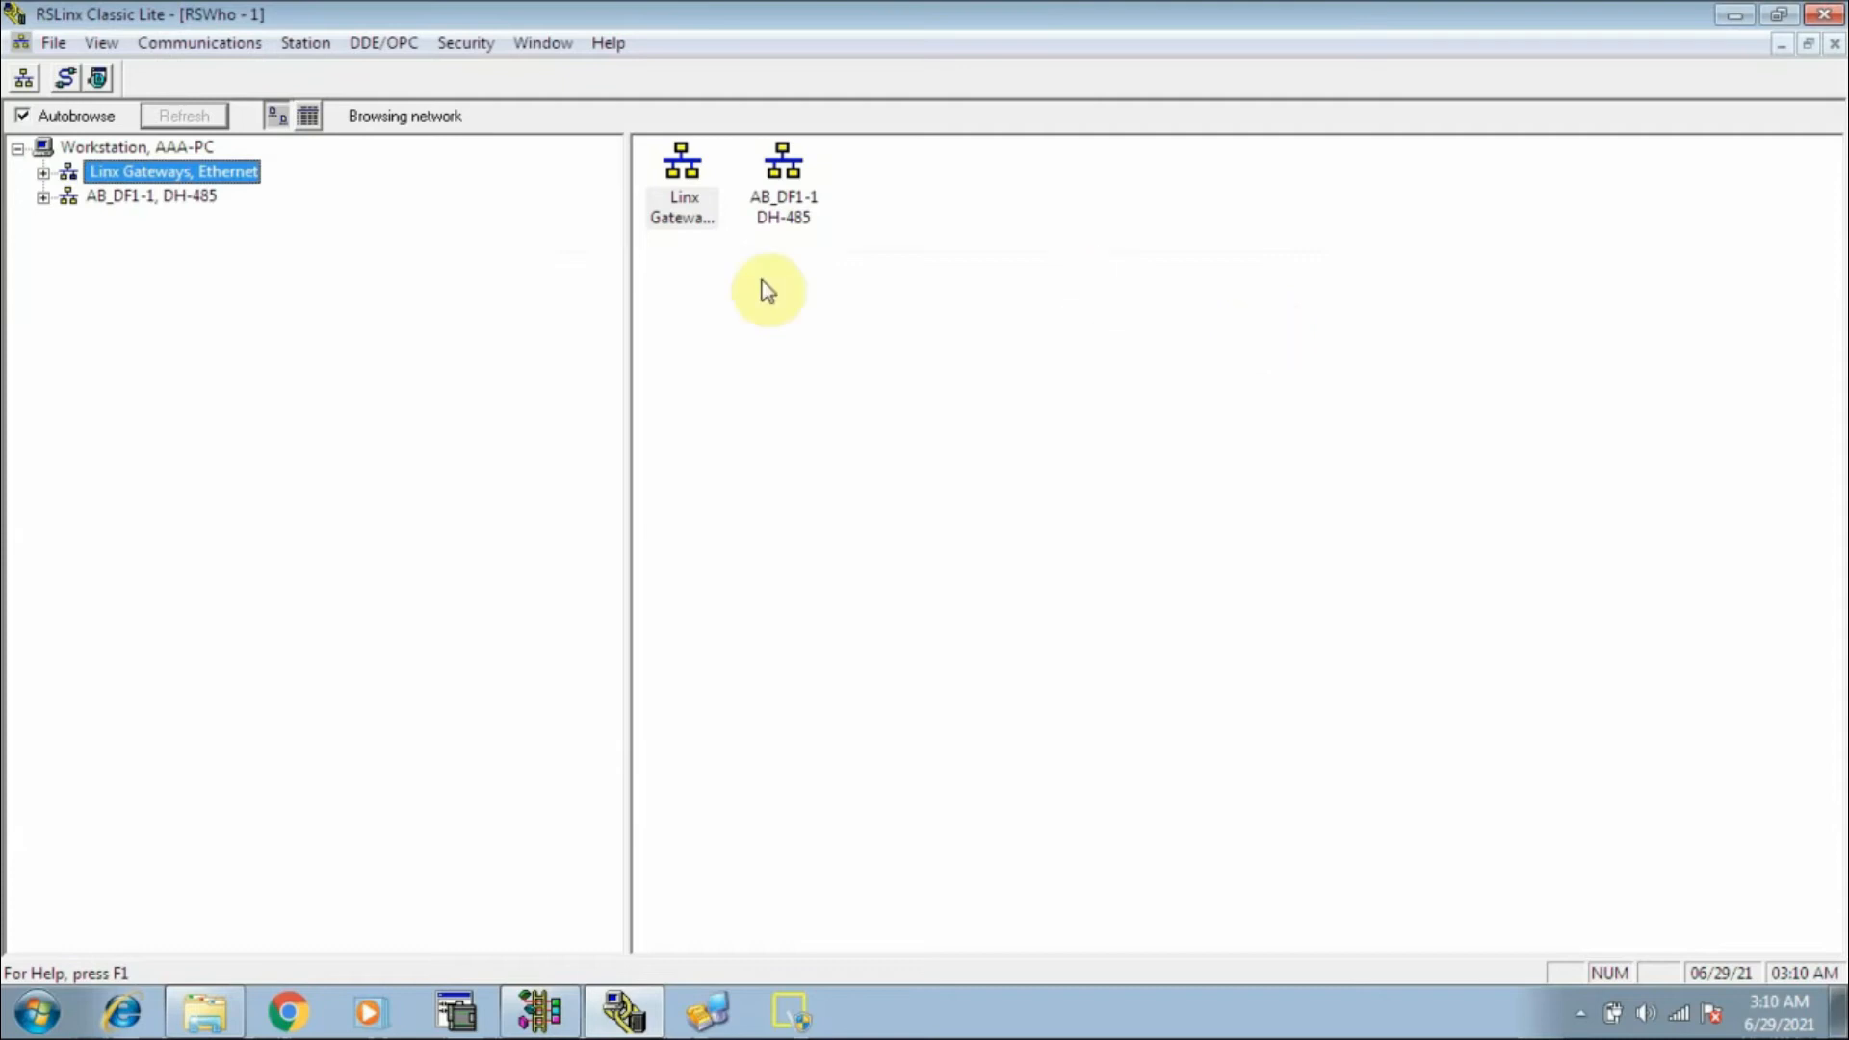
# Browse the AB_DF1-1 DH-485 network and inspect its workstation node 00 and MicroLogix 1200 node 01
pyautogui.click(690, 210)
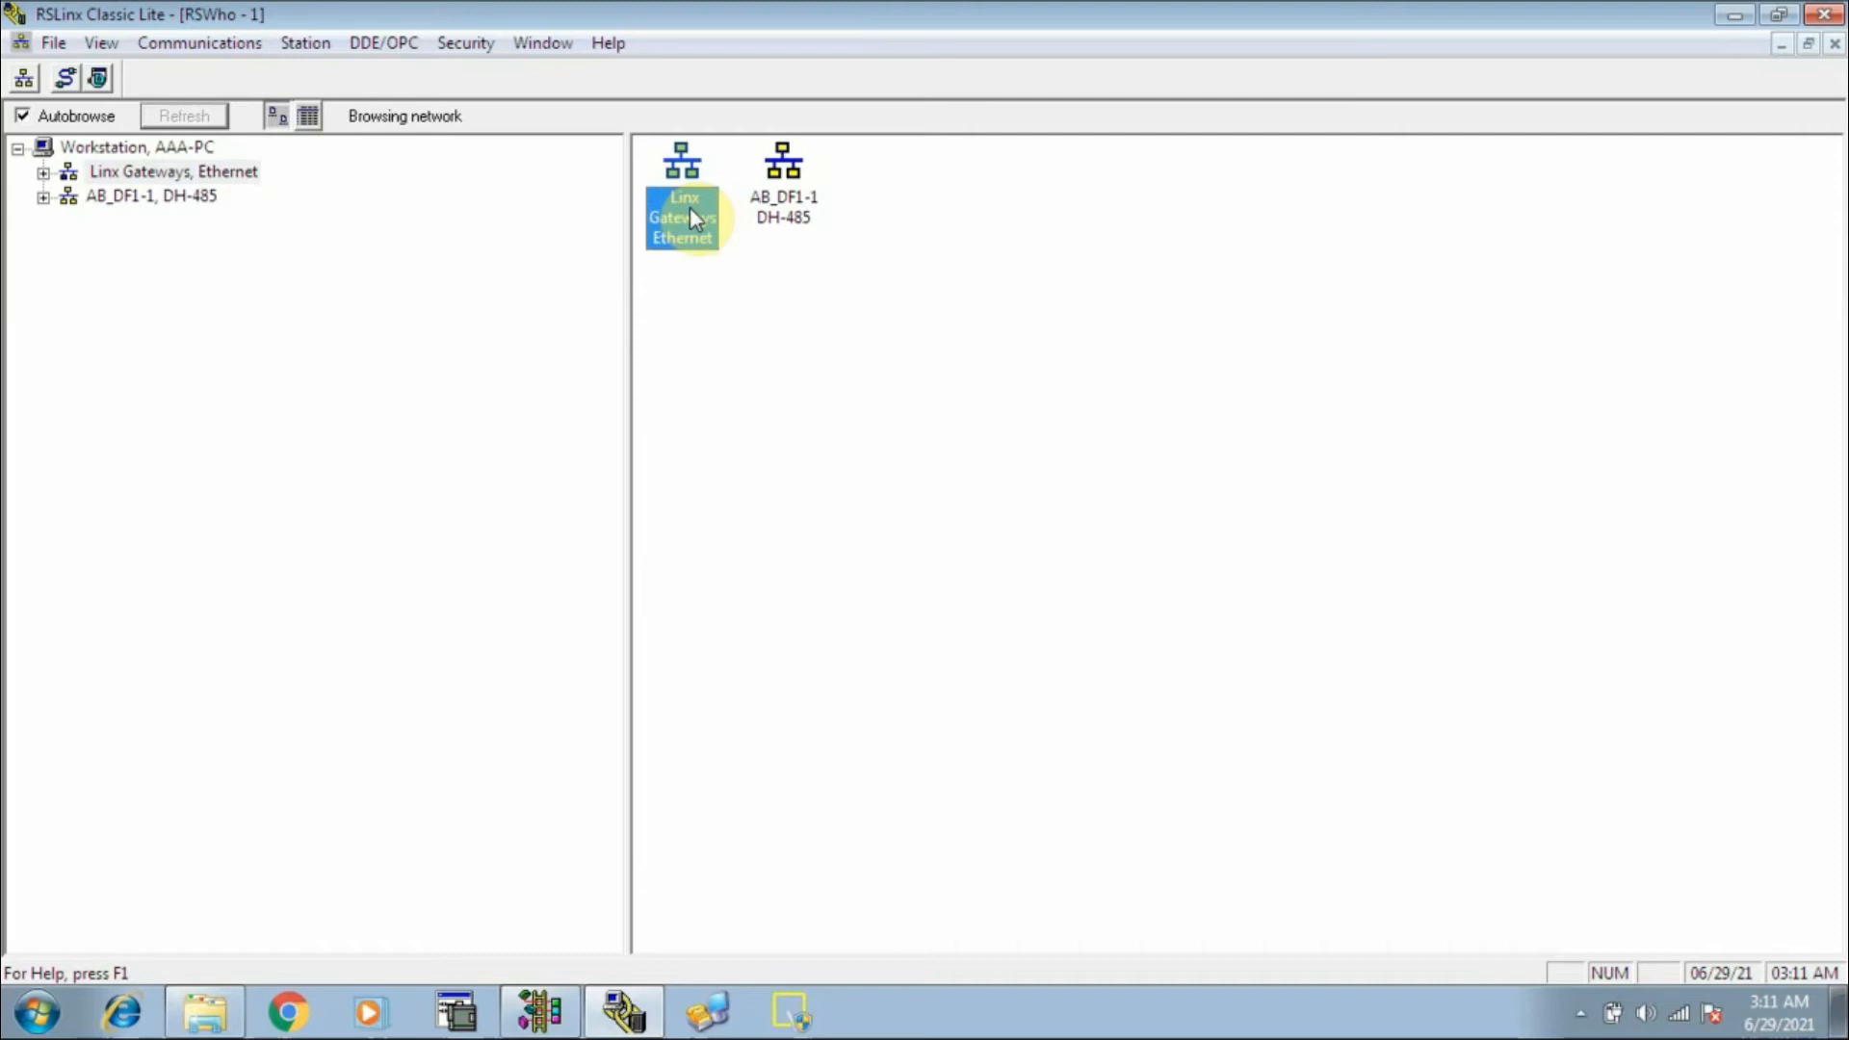
pyautogui.click(783, 204)
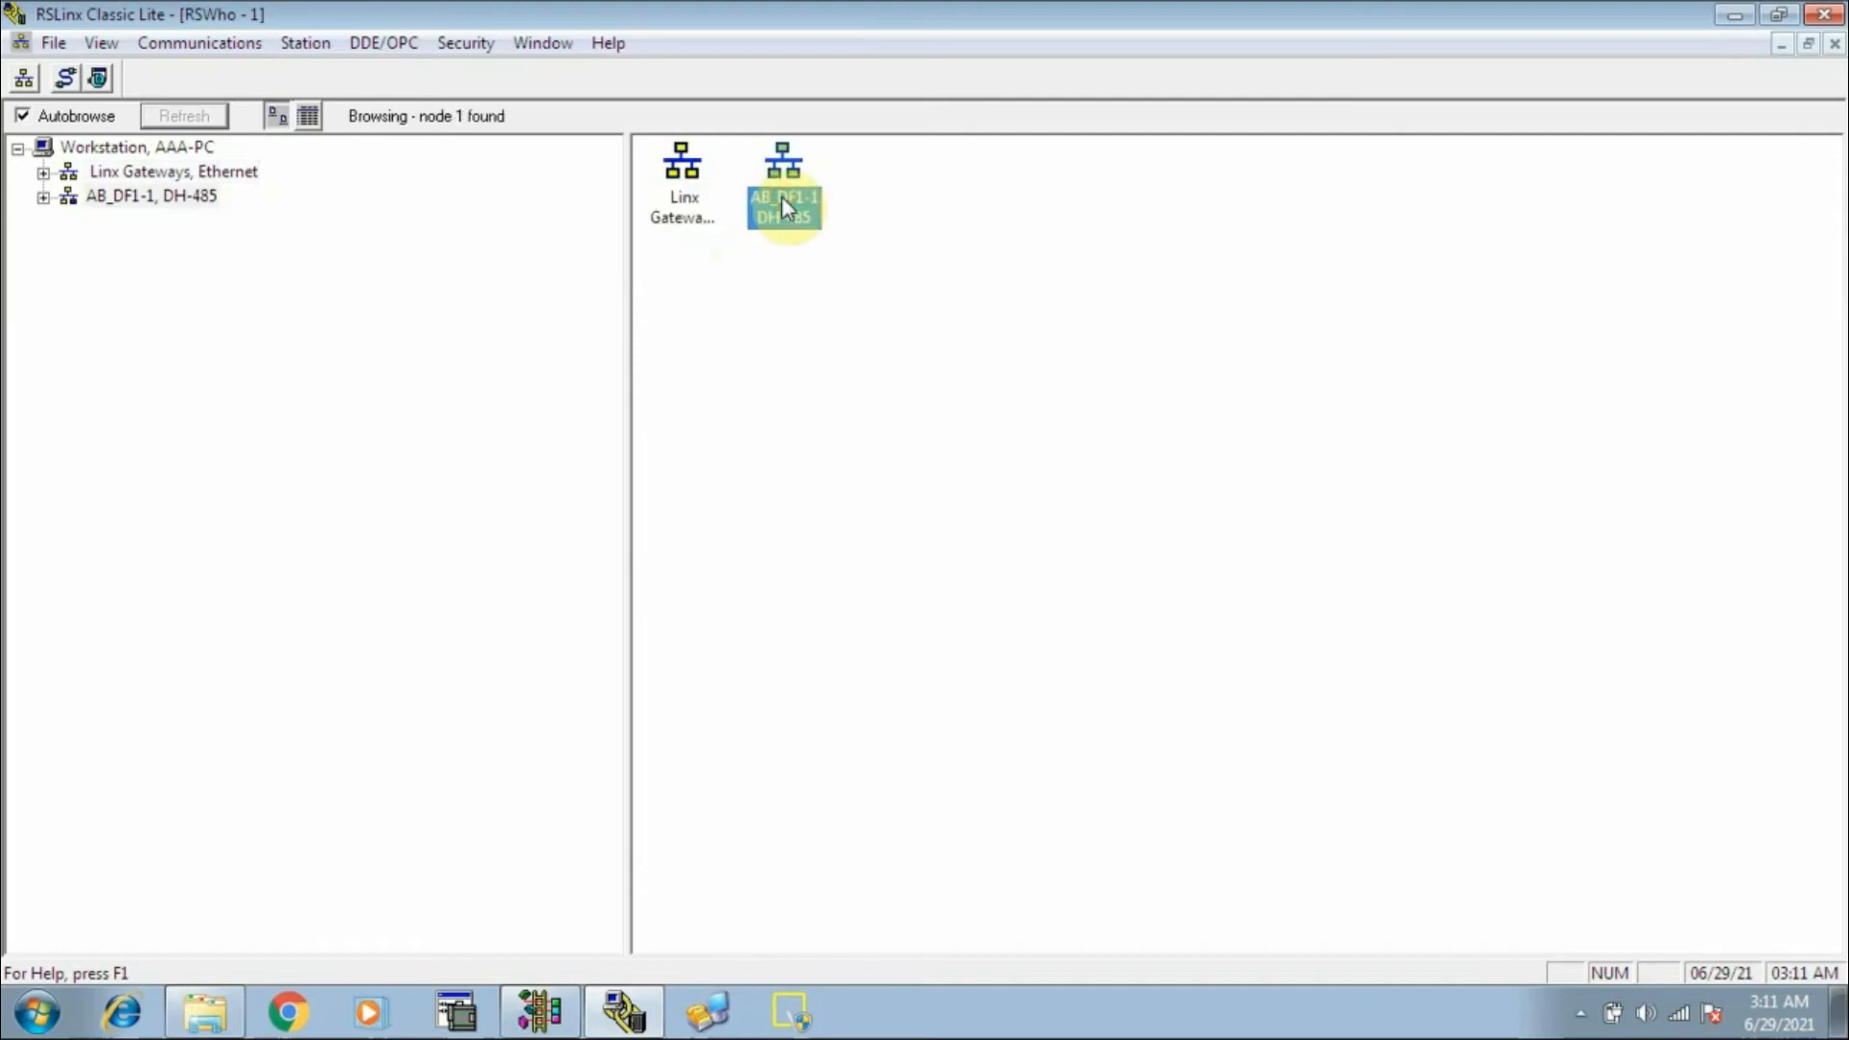
pyautogui.doubleClick(785, 208)
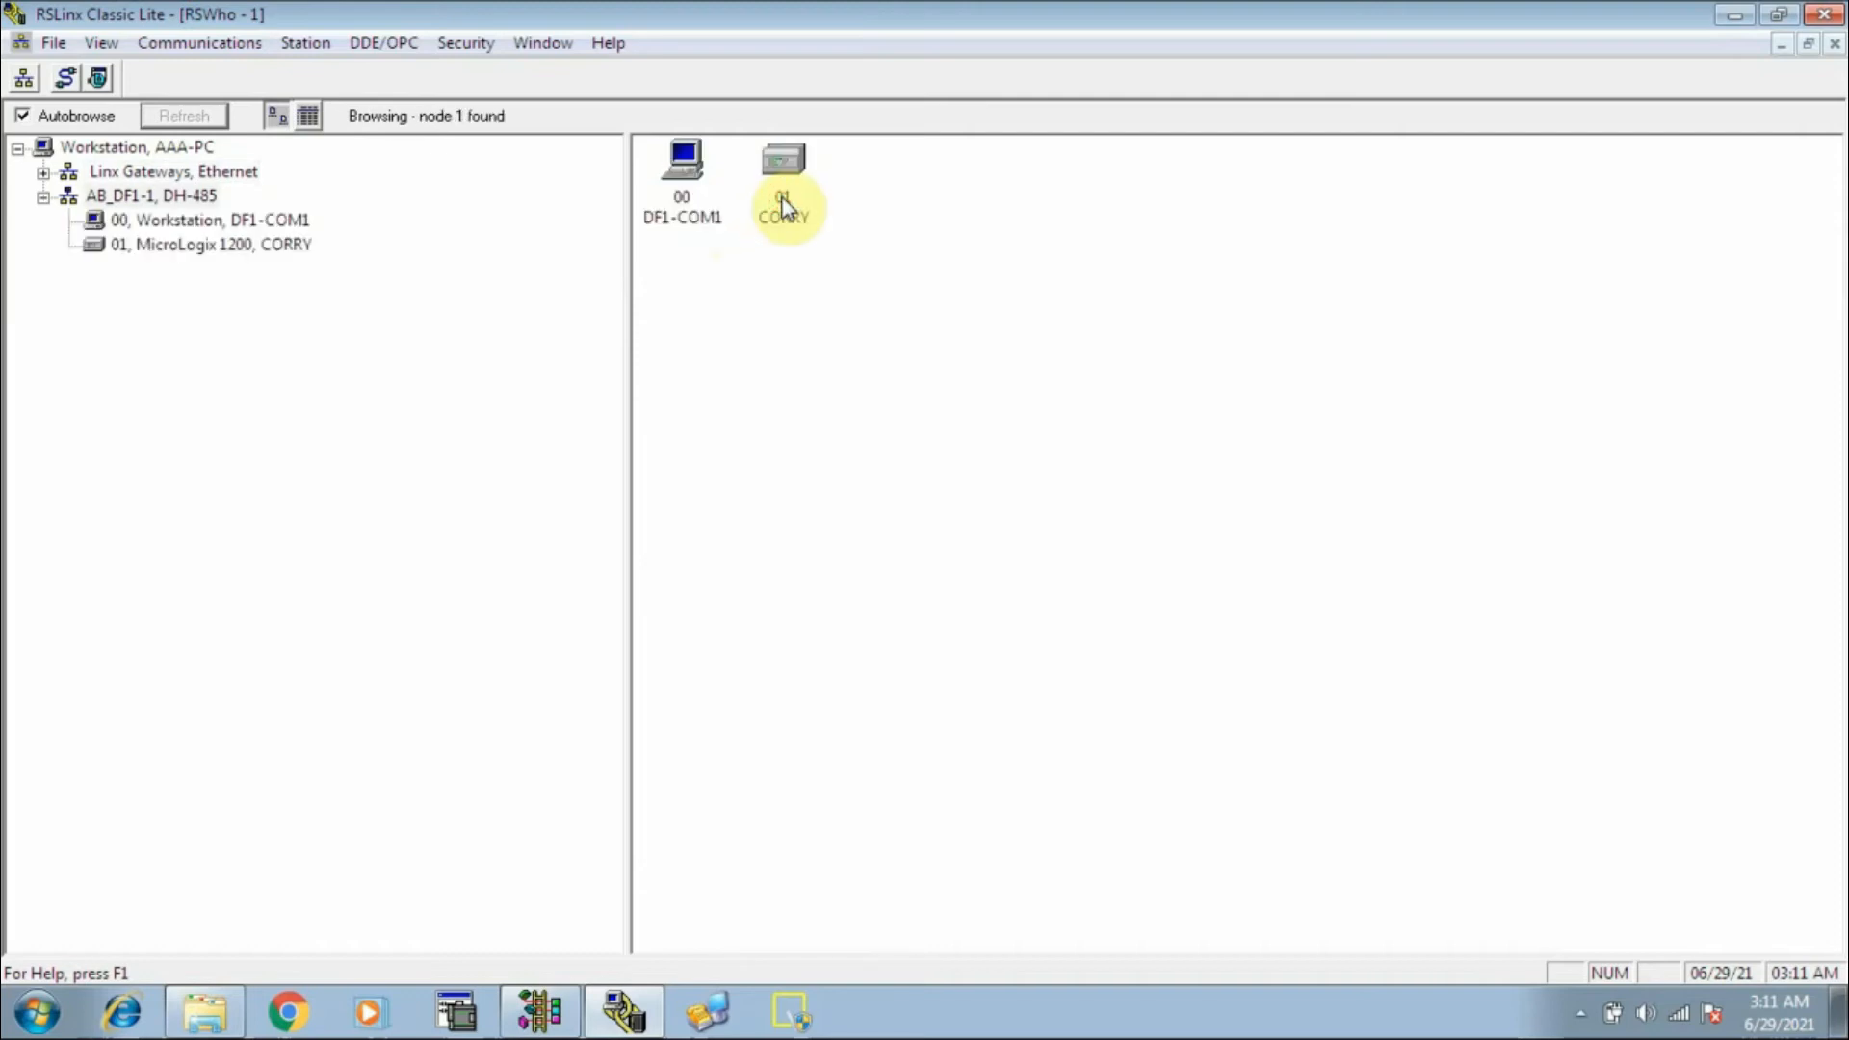
pyautogui.click(680, 190)
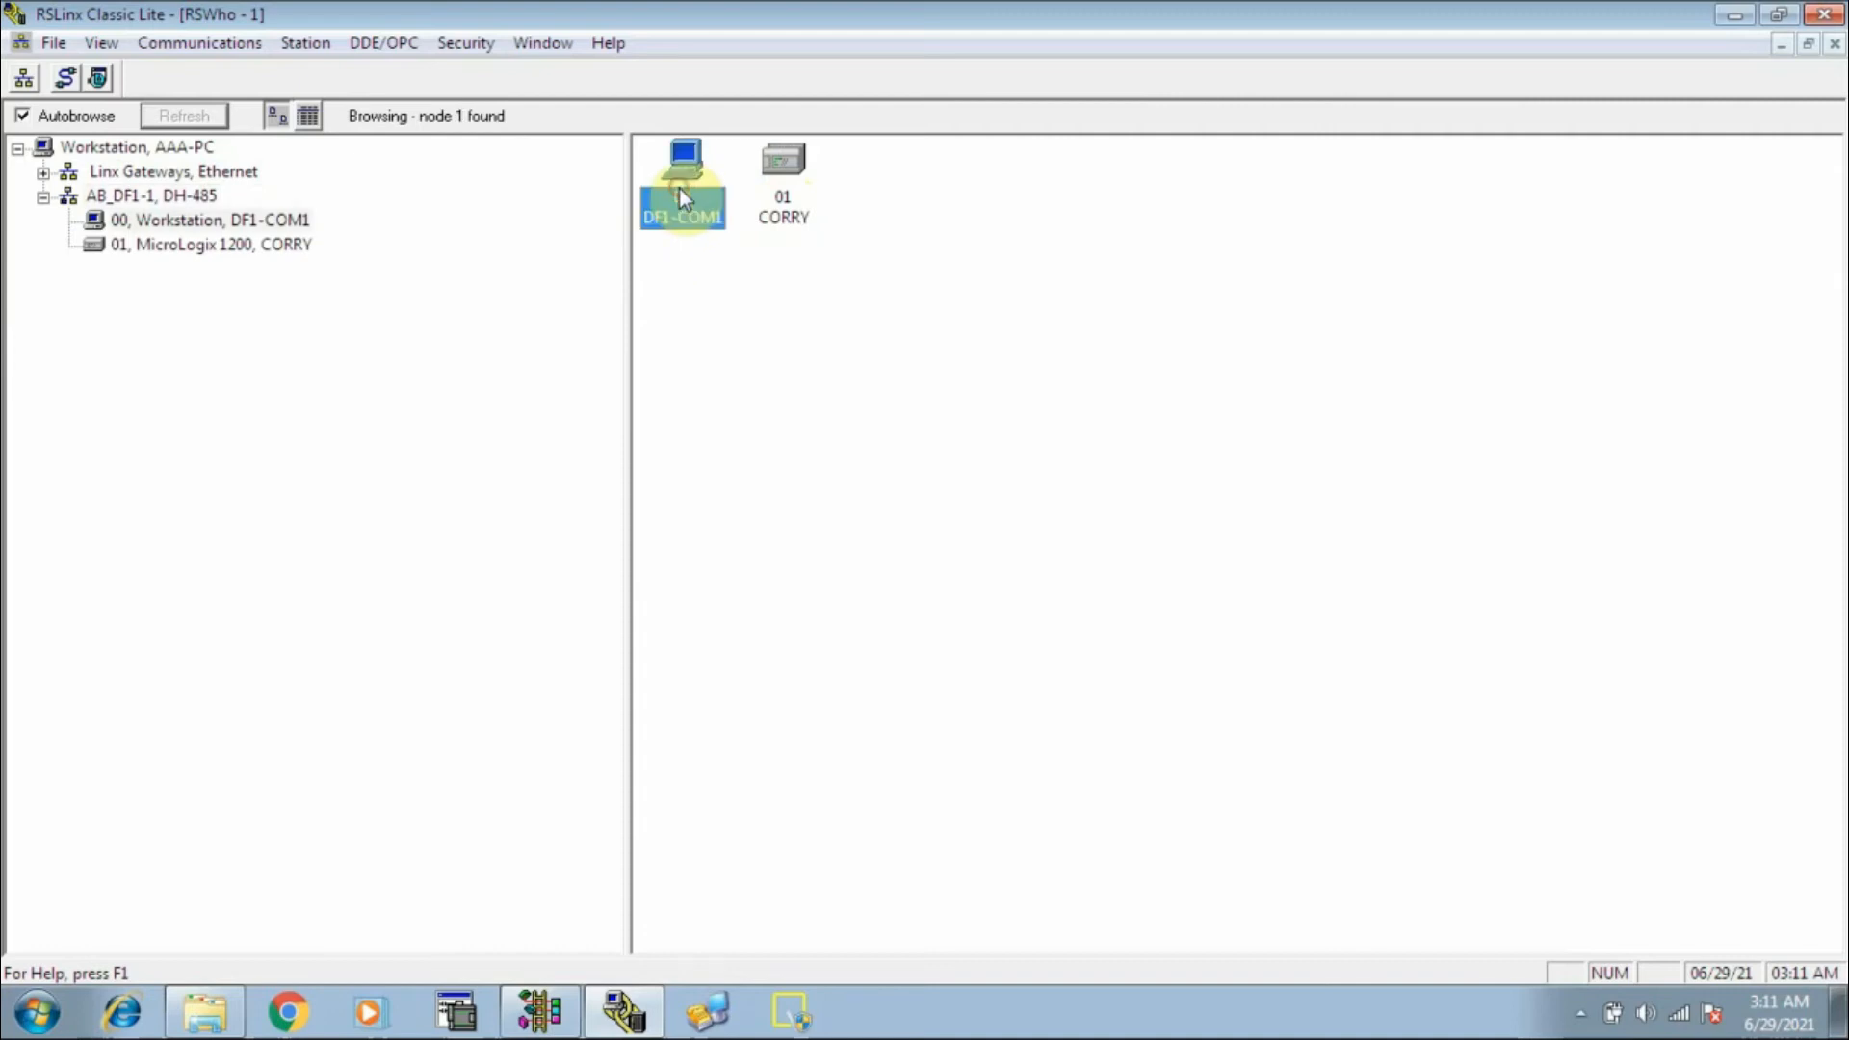
pyautogui.click(784, 197)
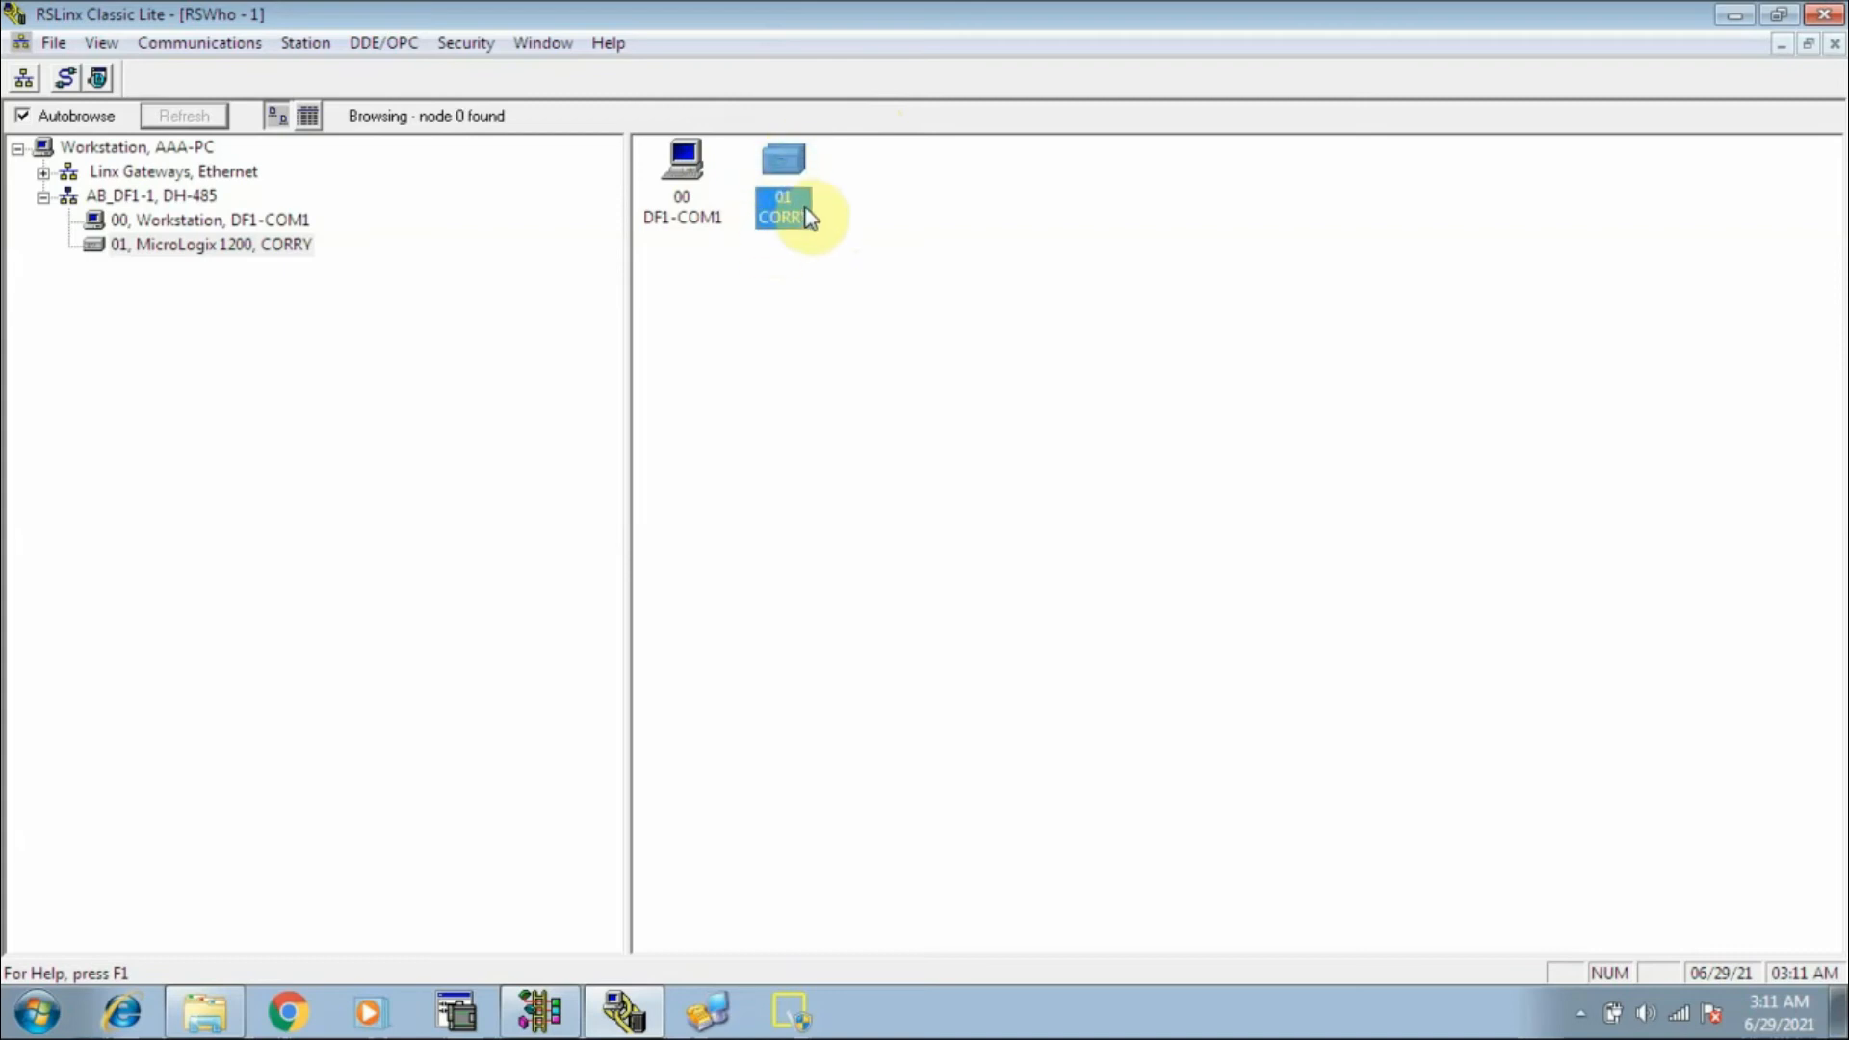
# Switch to RSLogix 500 and go online with the MicroLogix 1200 at node 01, creating a new file from the processor
pyautogui.click(1734, 23)
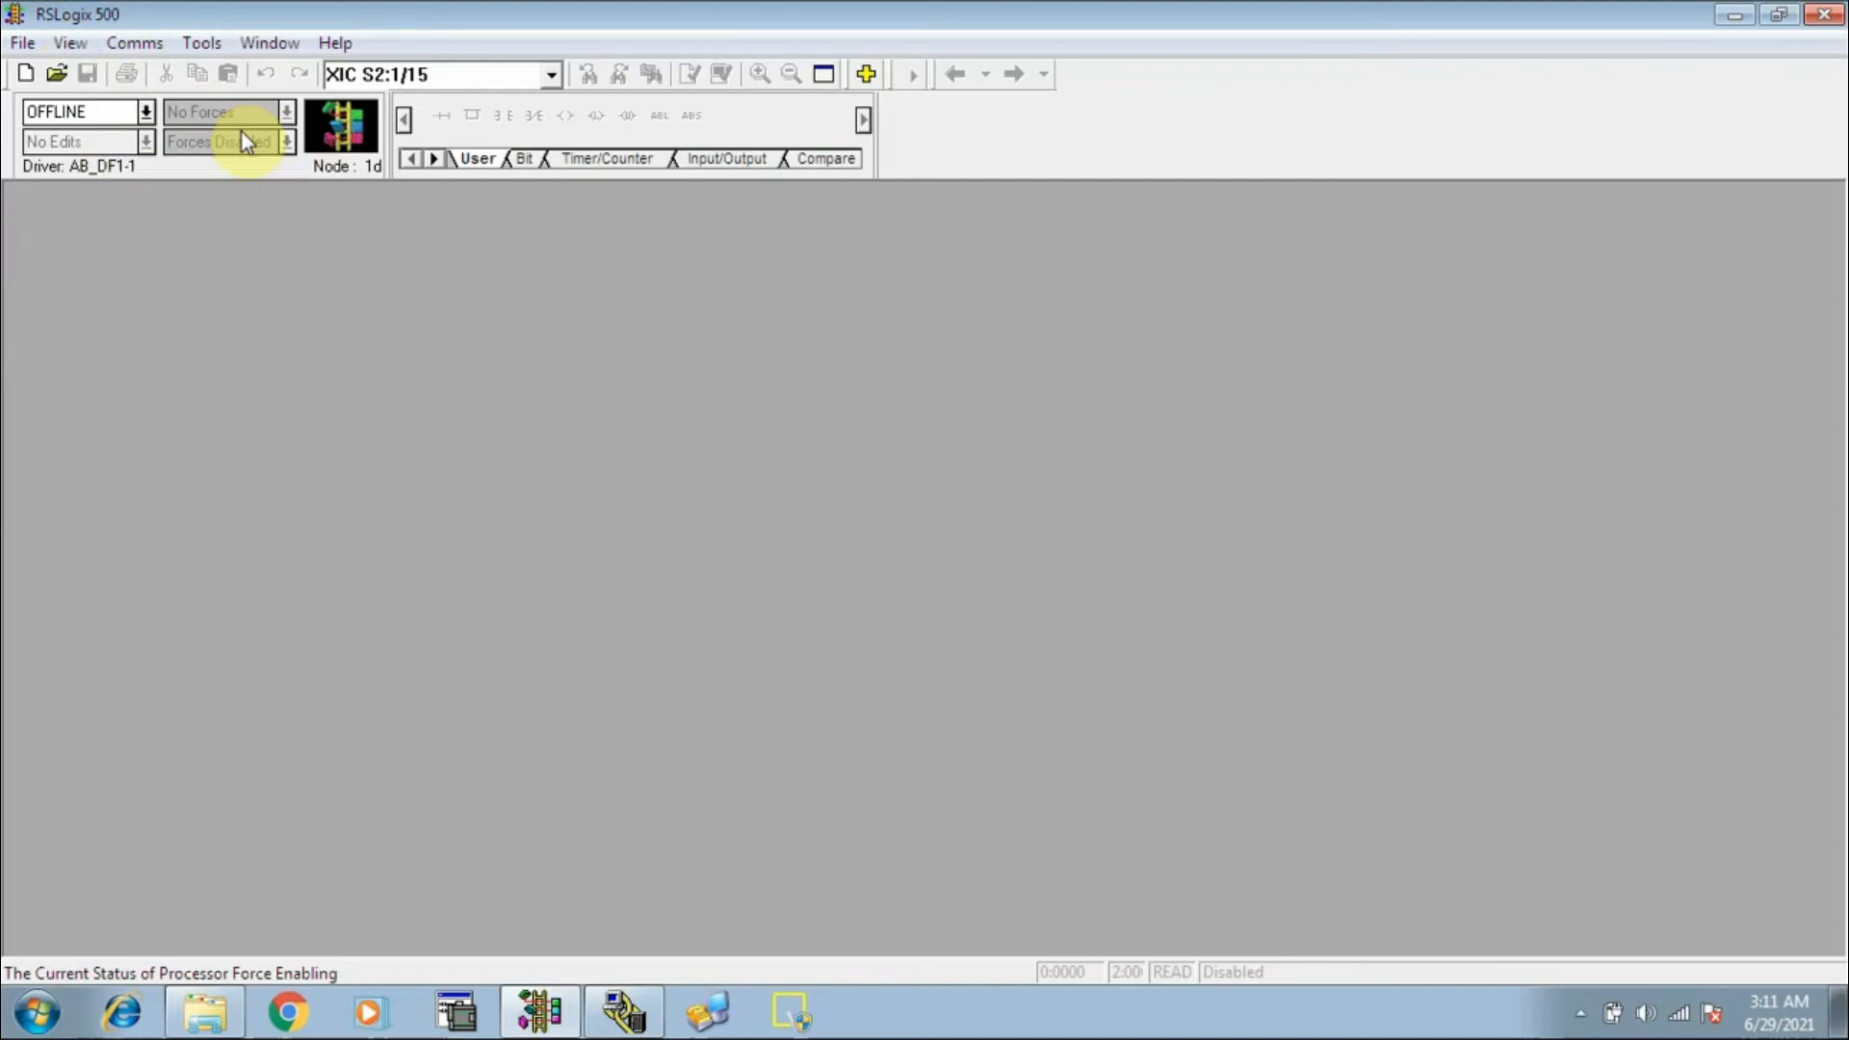
pyautogui.click(143, 49)
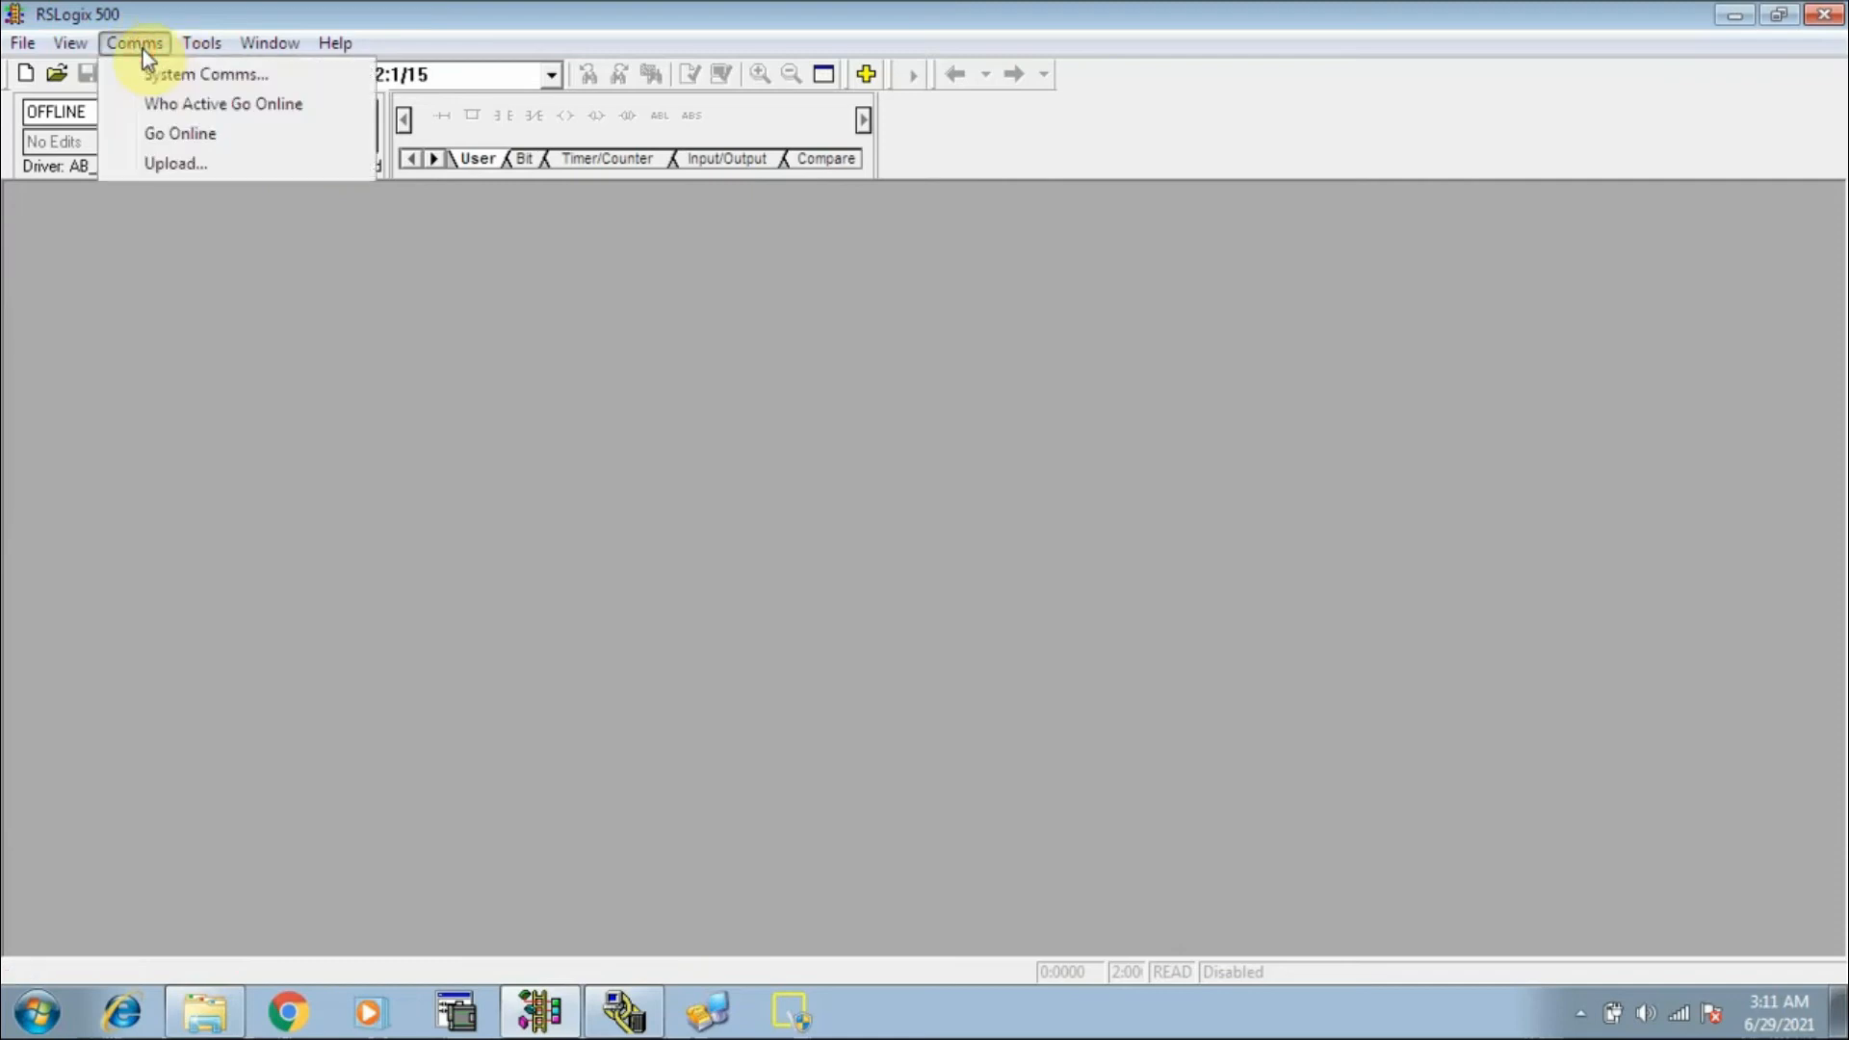
pyautogui.click(235, 108)
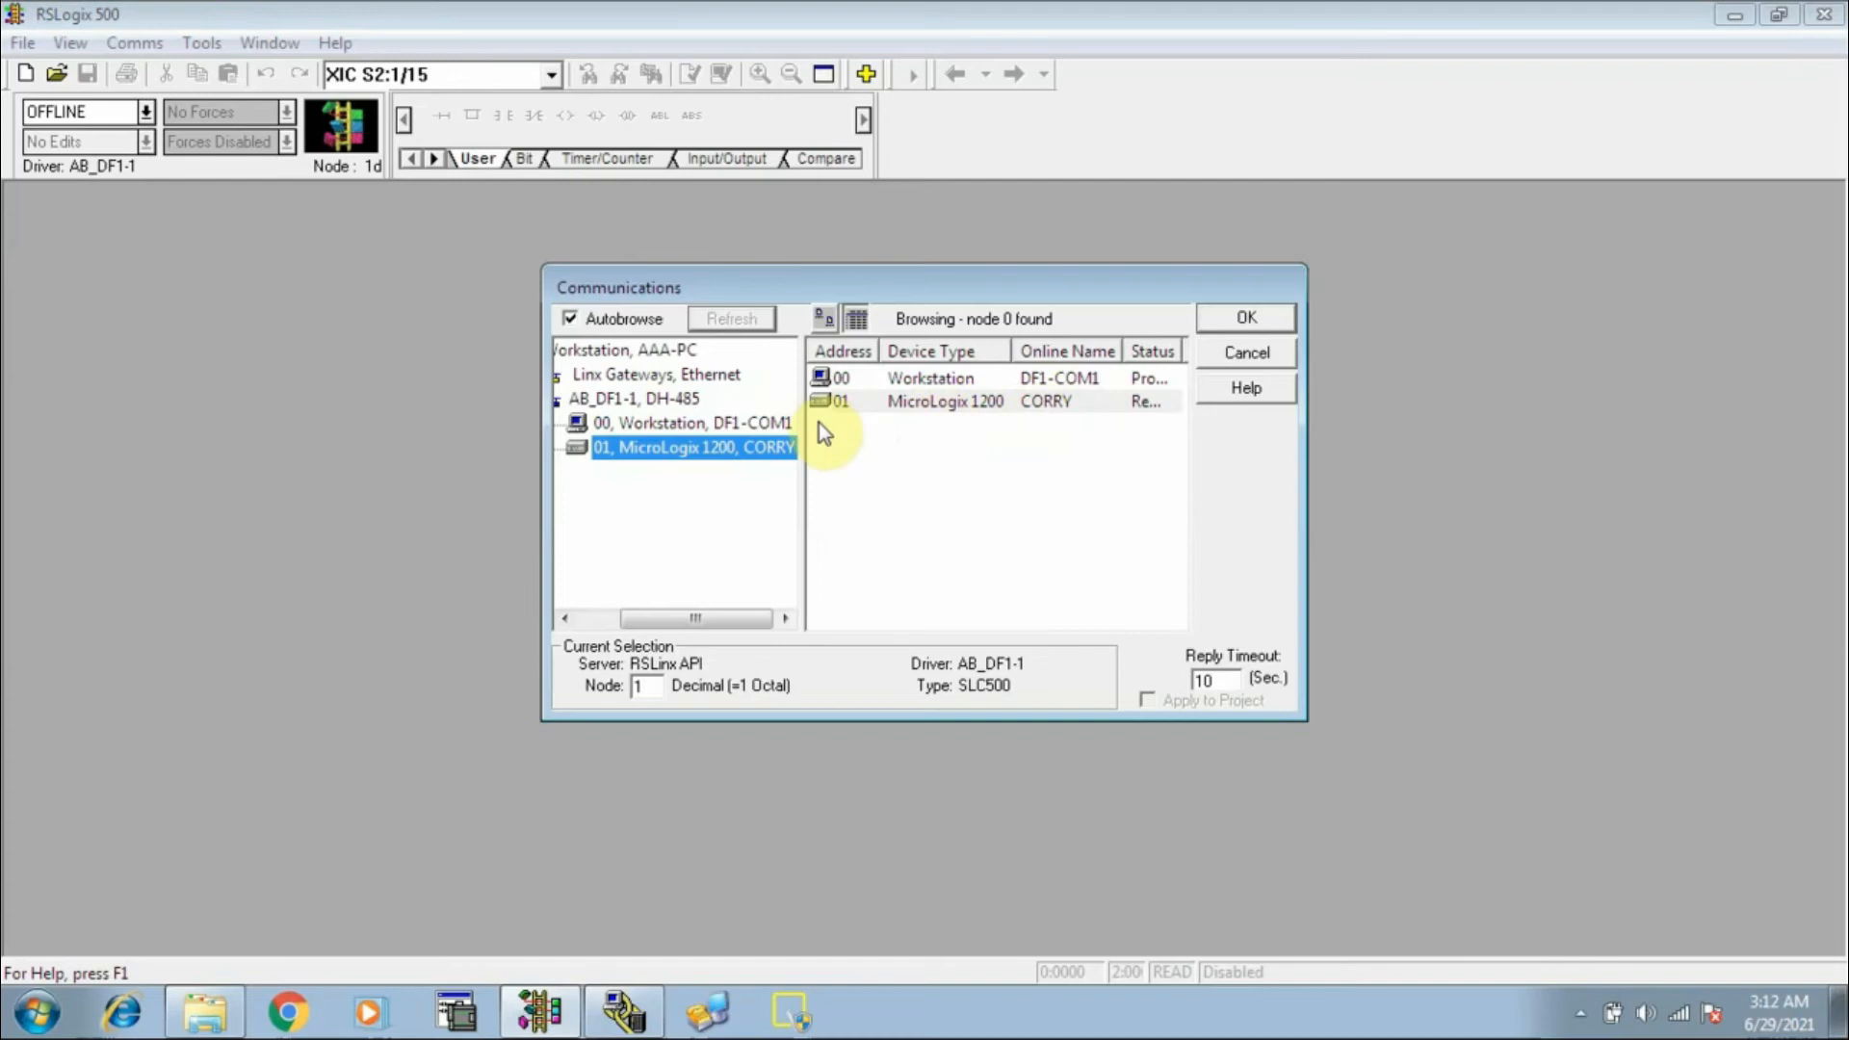
pyautogui.click(904, 404)
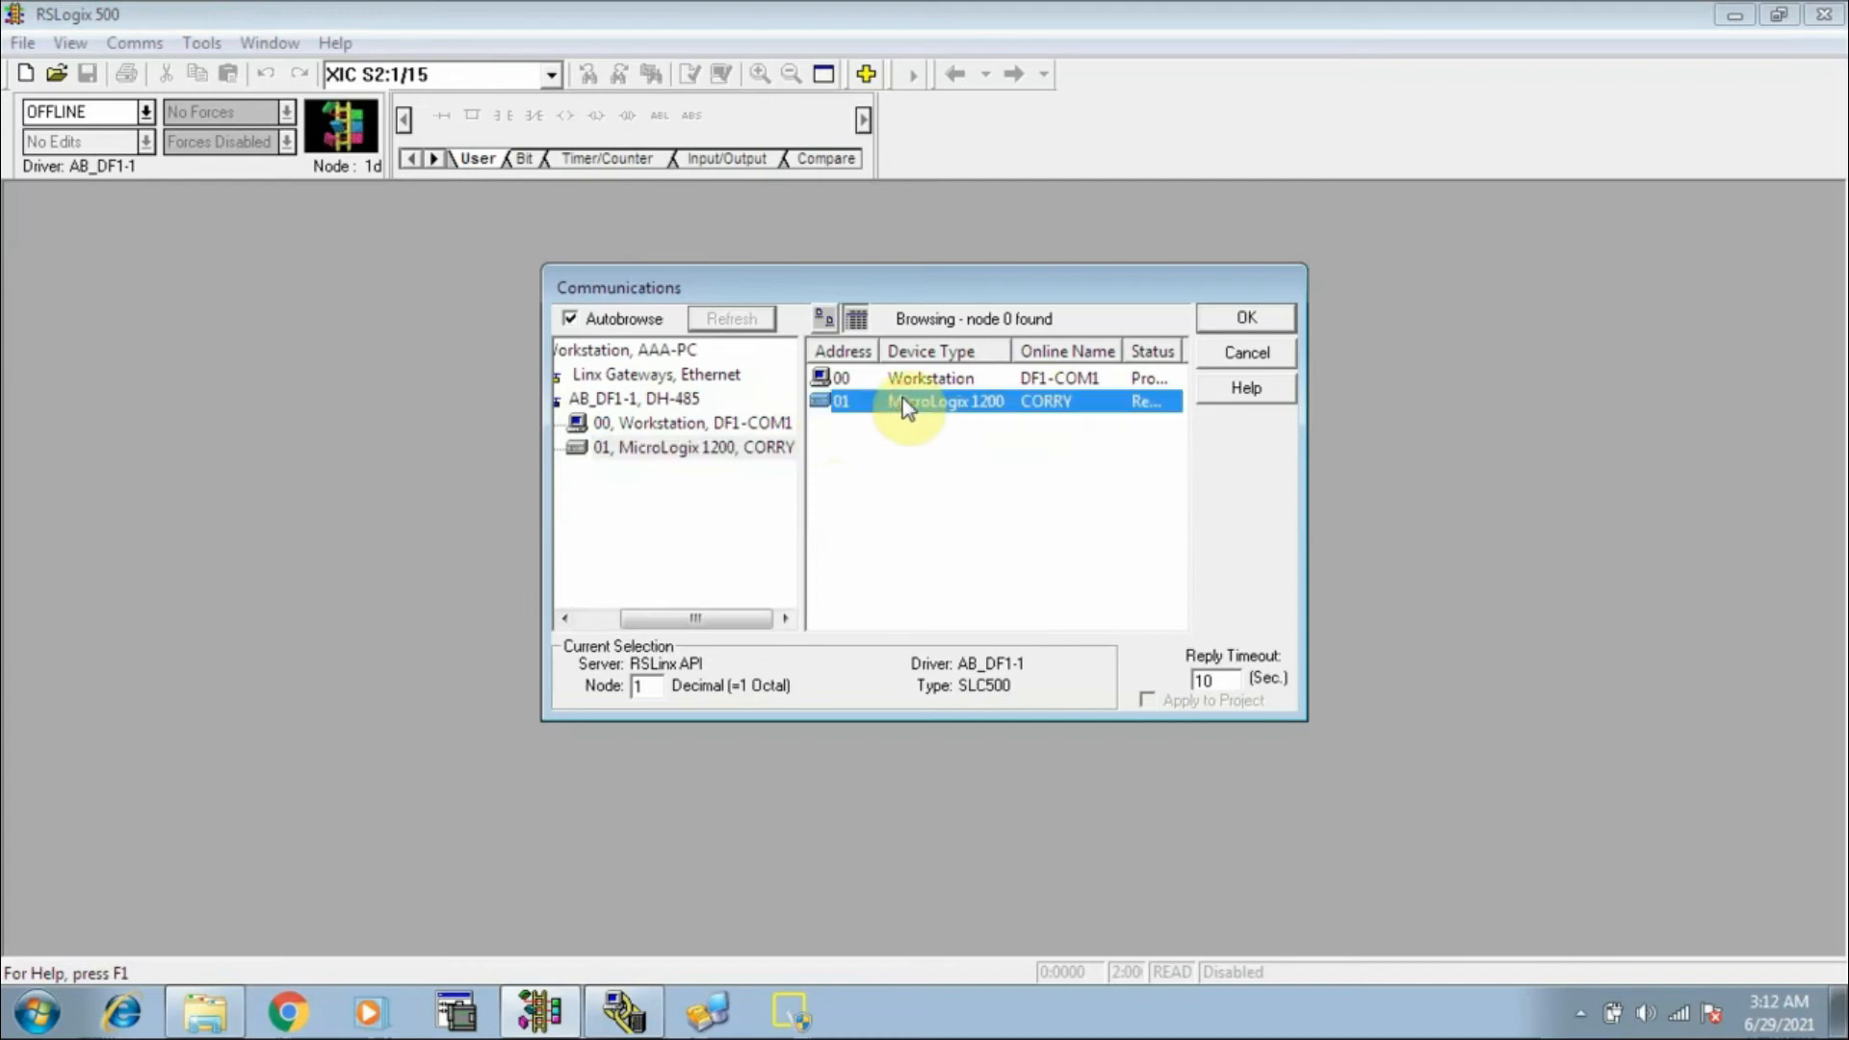
pyautogui.click(1240, 318)
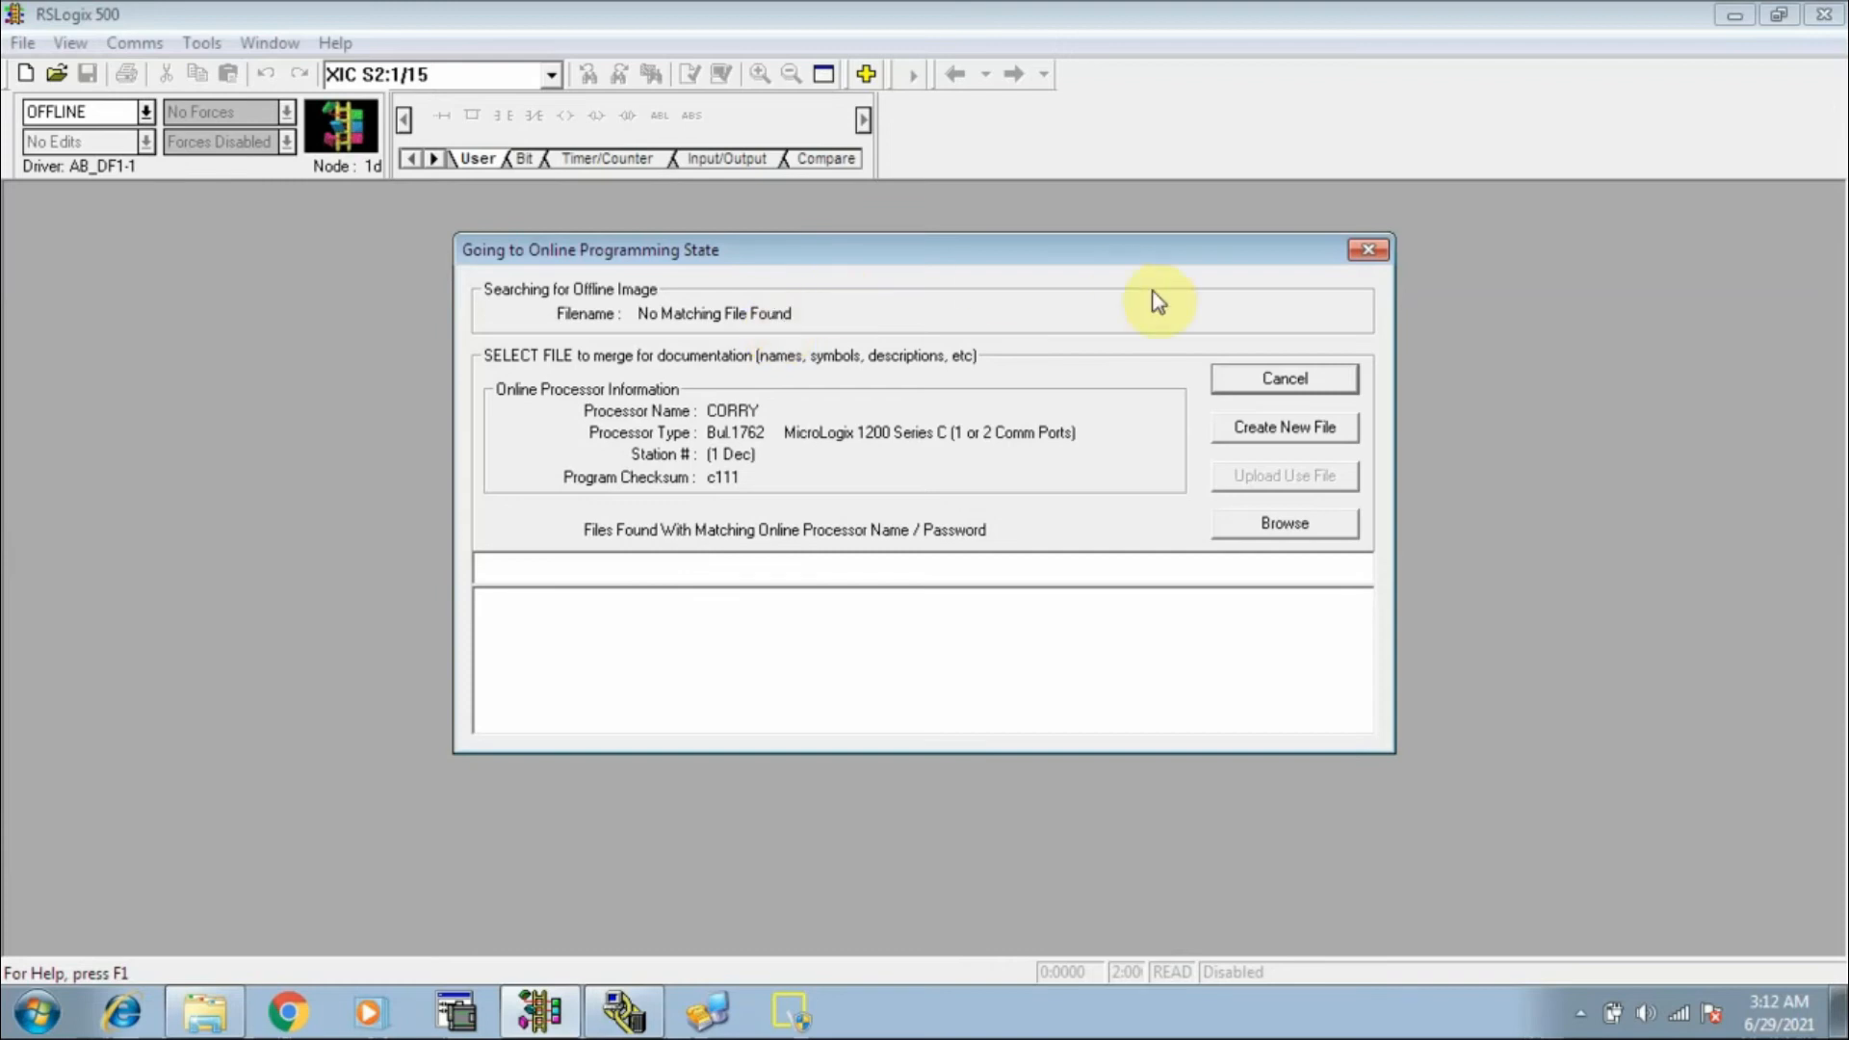
pyautogui.click(1252, 431)
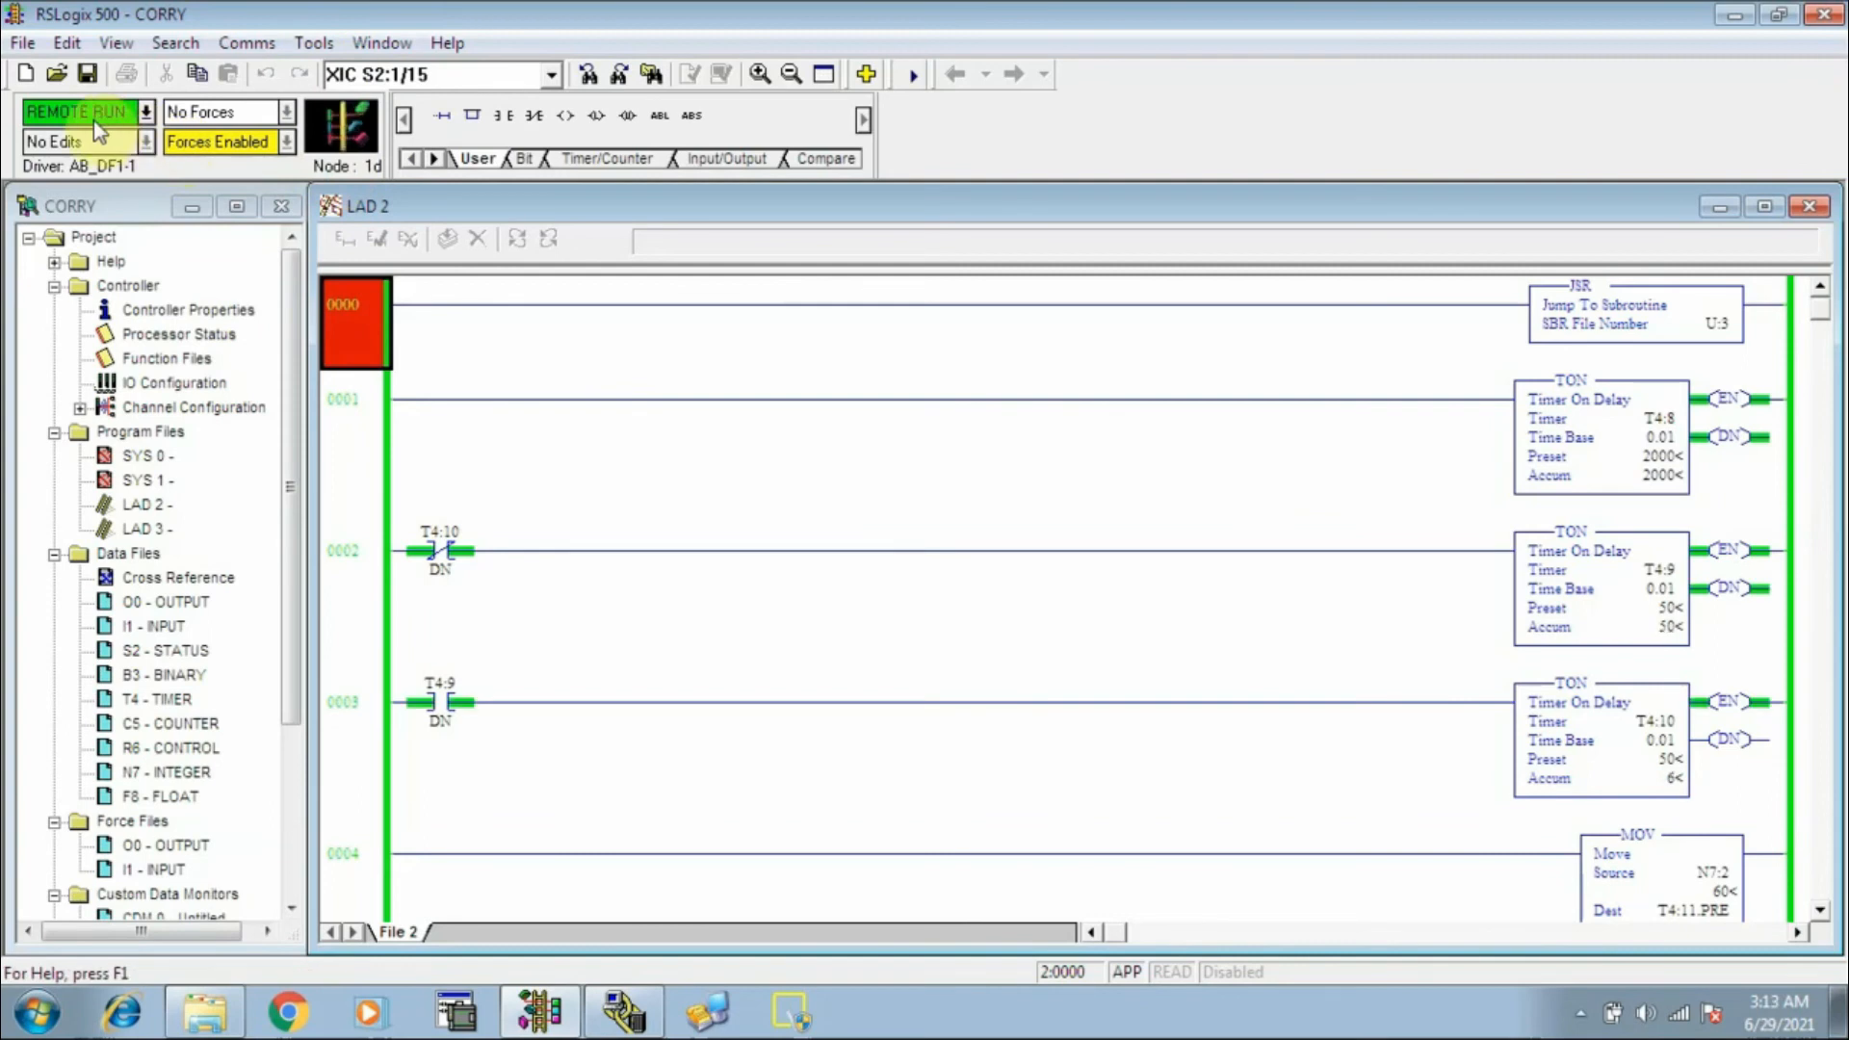
# Examine the available processor mode commands and the general controller properties of the online project
pyautogui.click(145, 118)
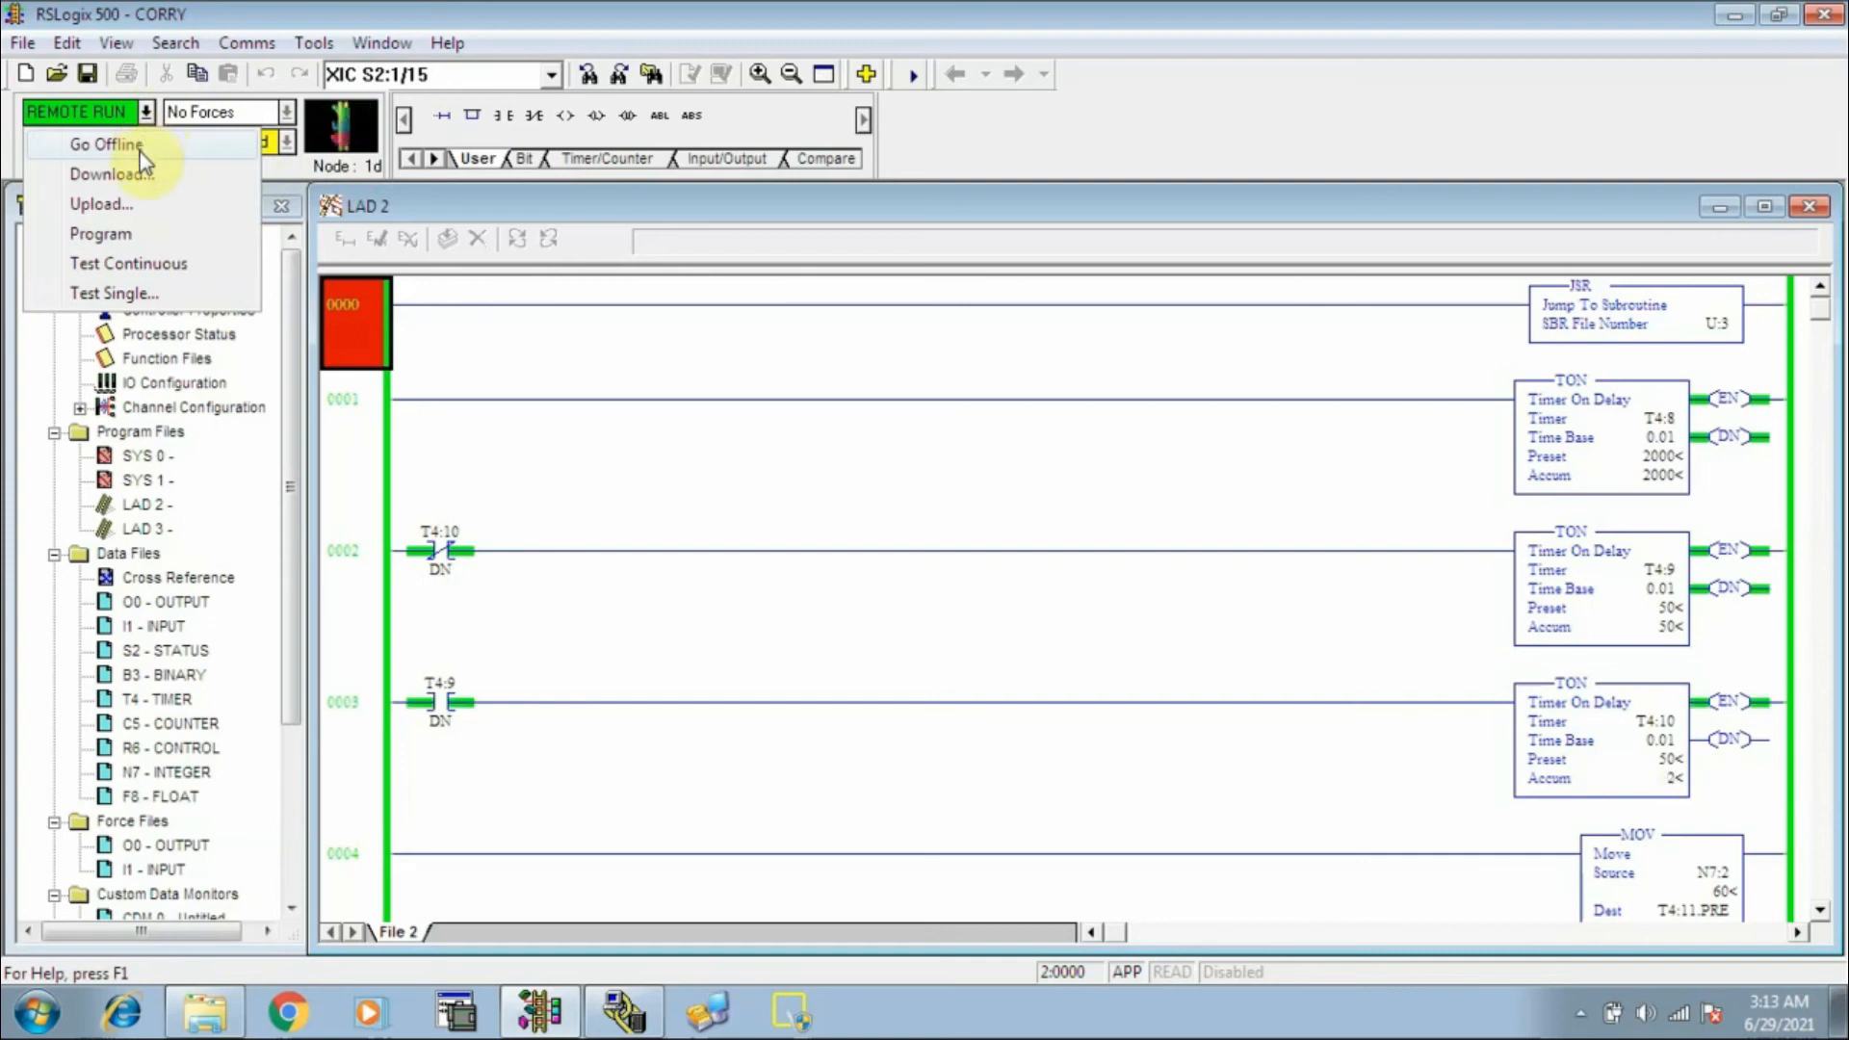
pyautogui.click(431, 297)
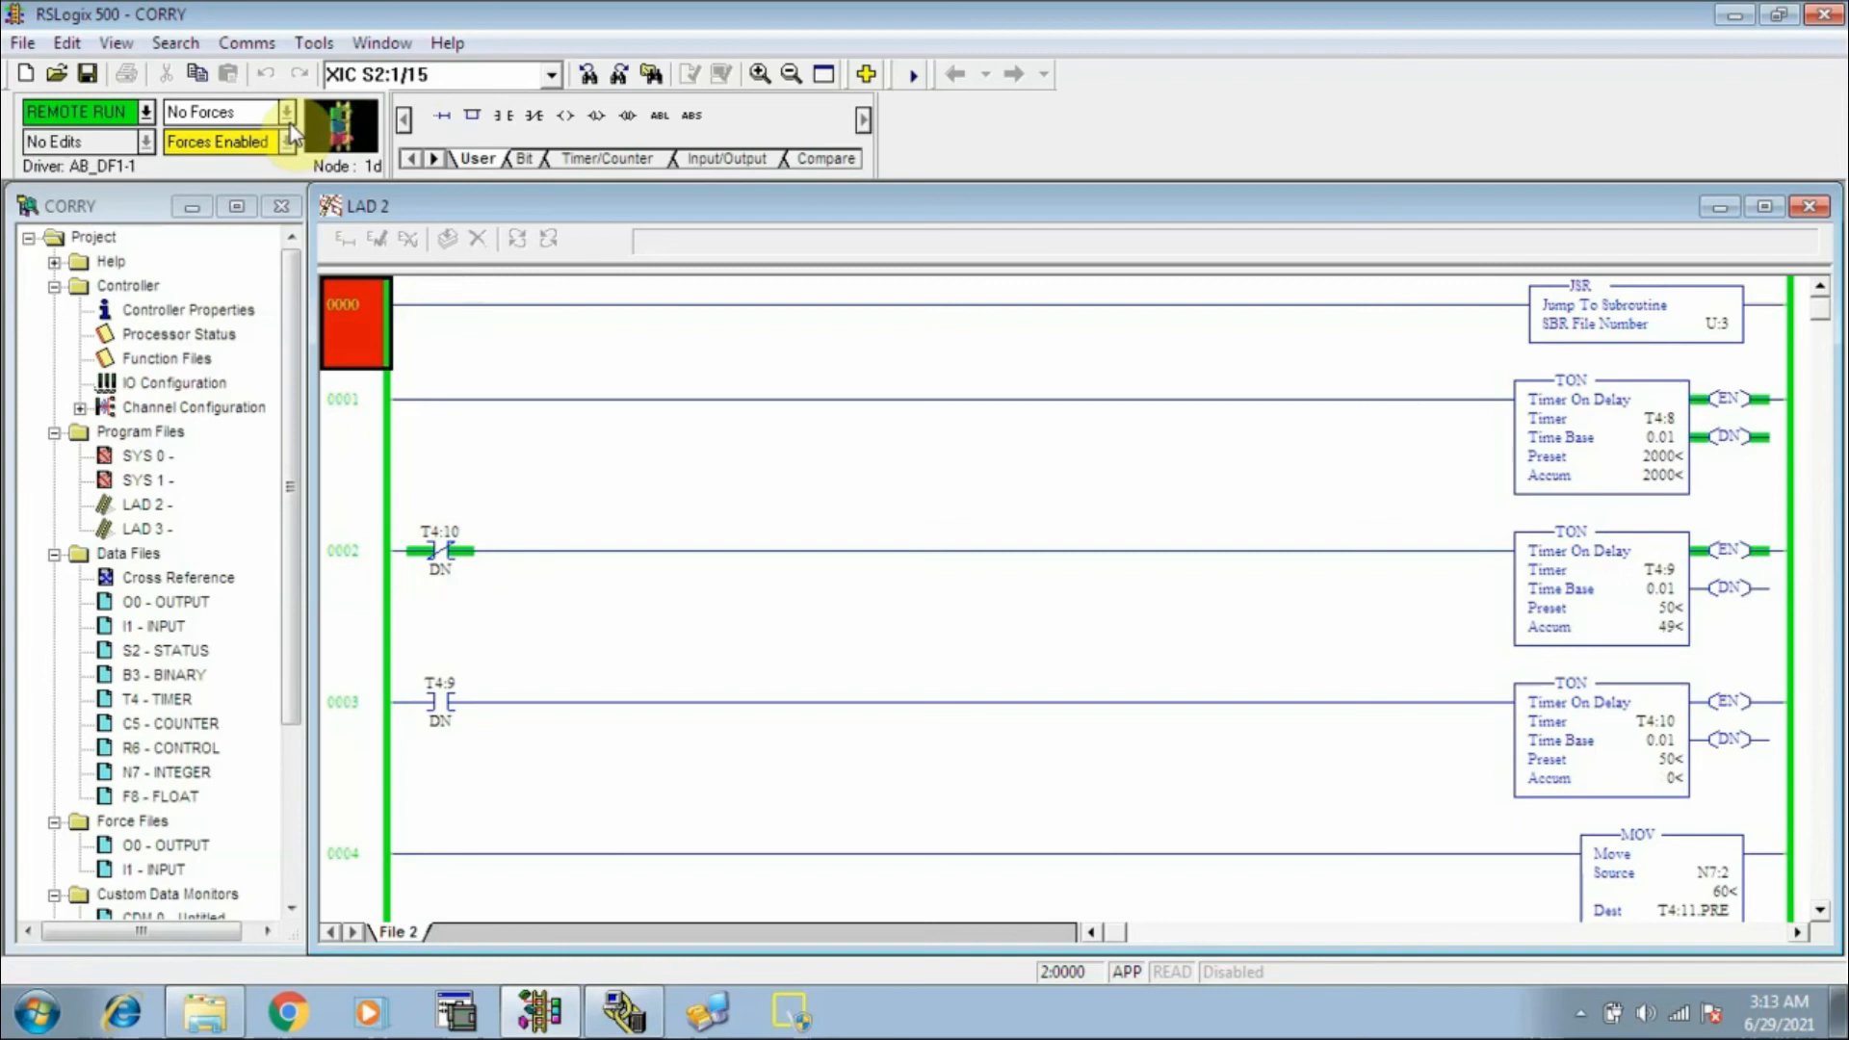
pyautogui.doubleClick(157, 320)
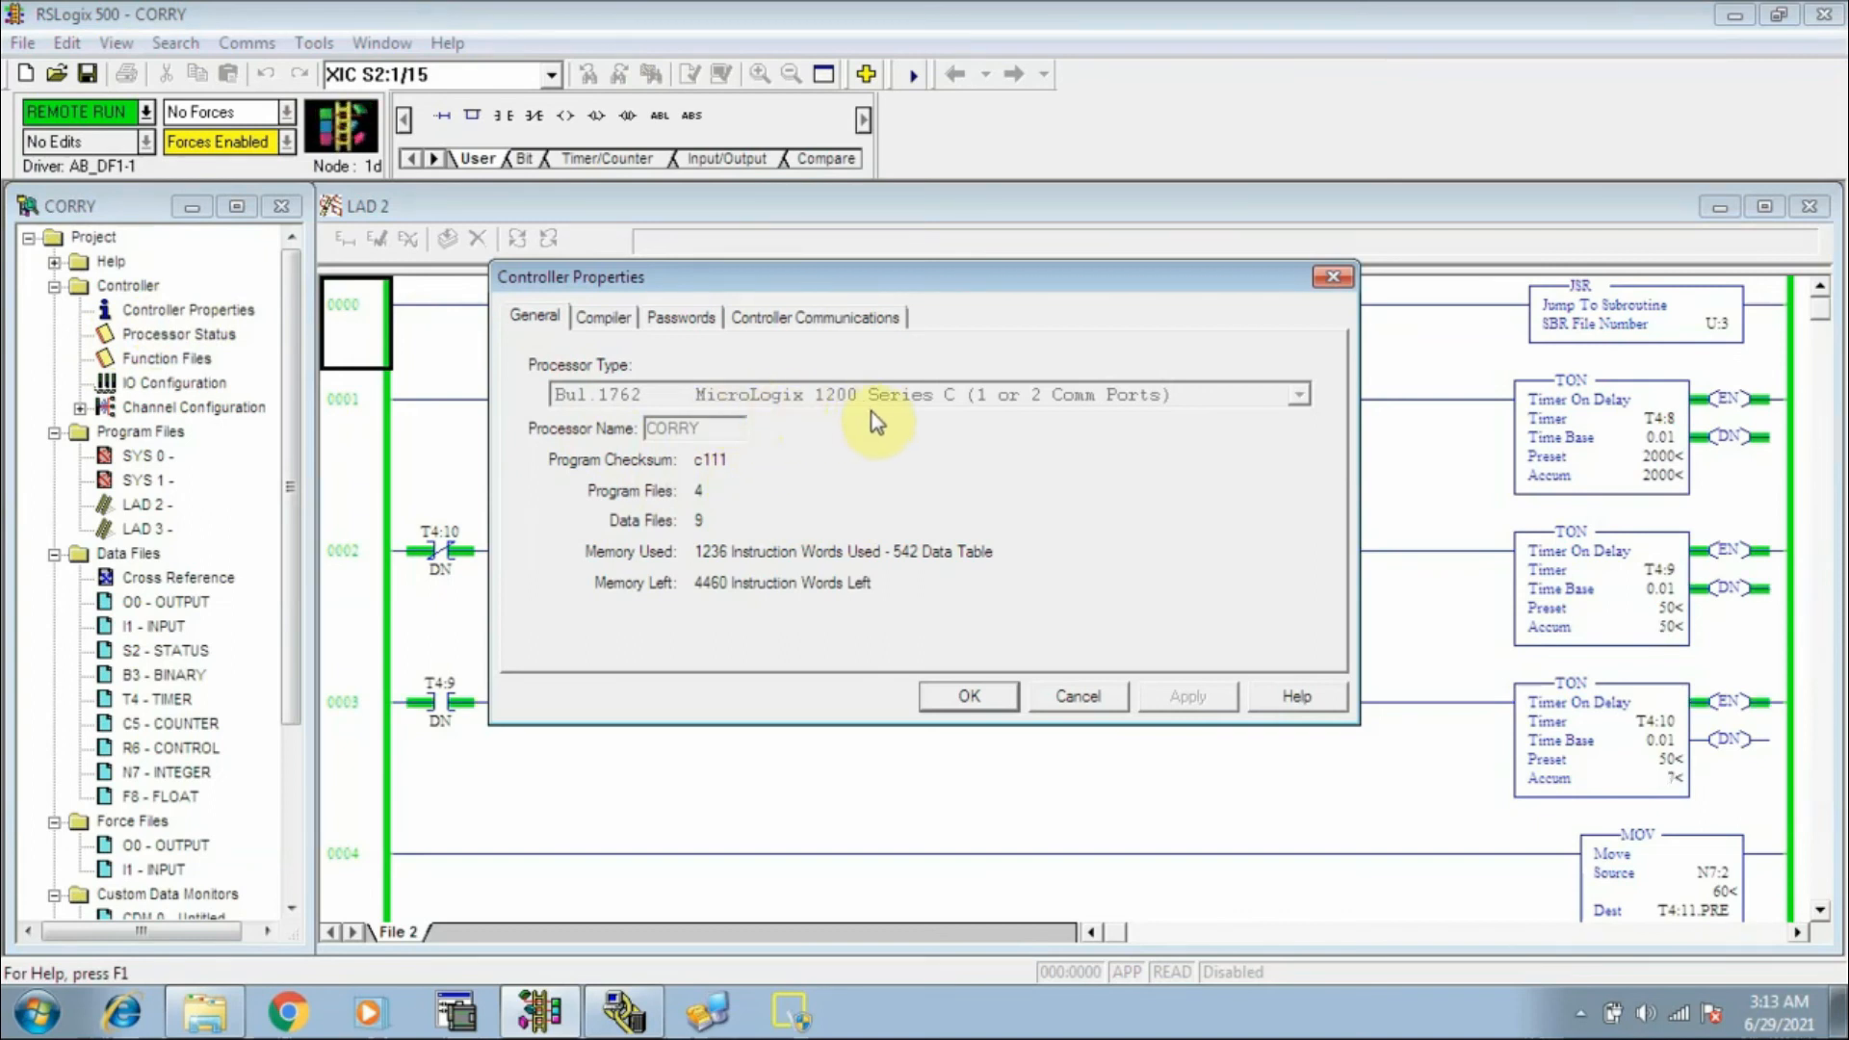
pyautogui.click(1077, 699)
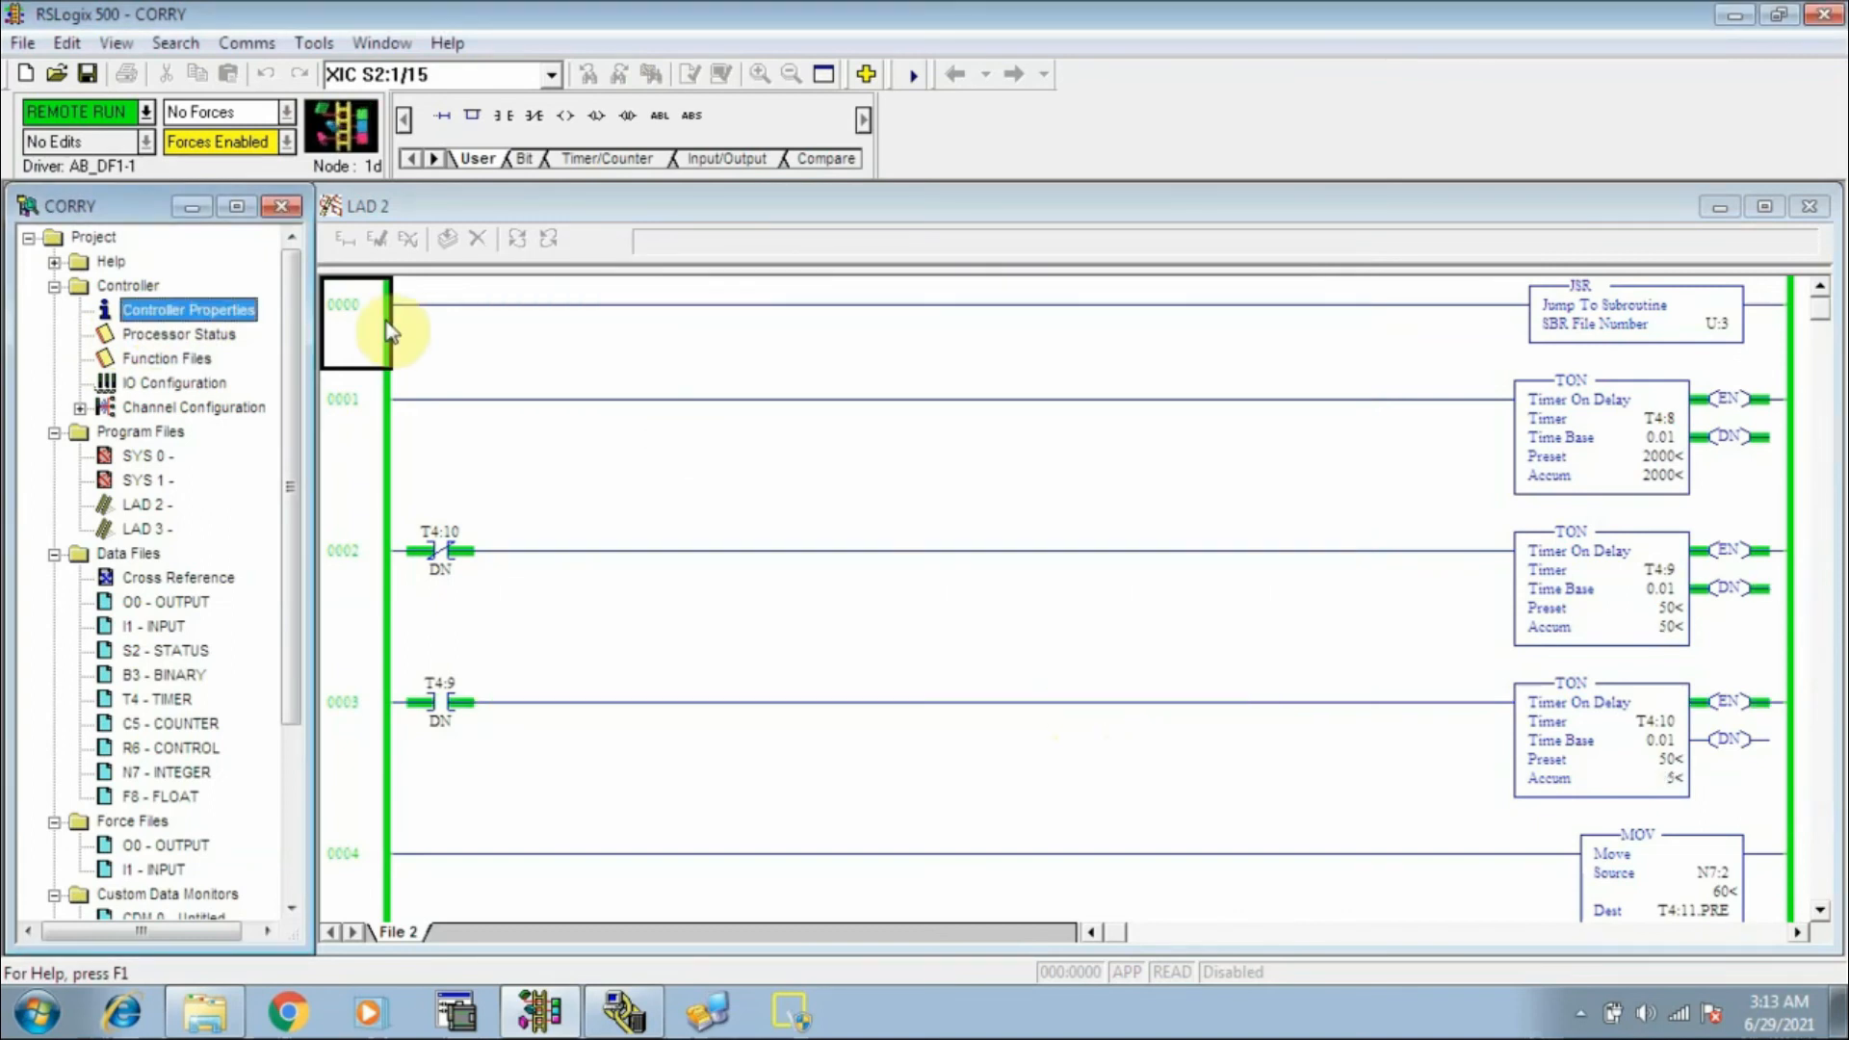
# Take the project offline without saving its changes, and cancel choosing an offline file
pyautogui.click(254, 51)
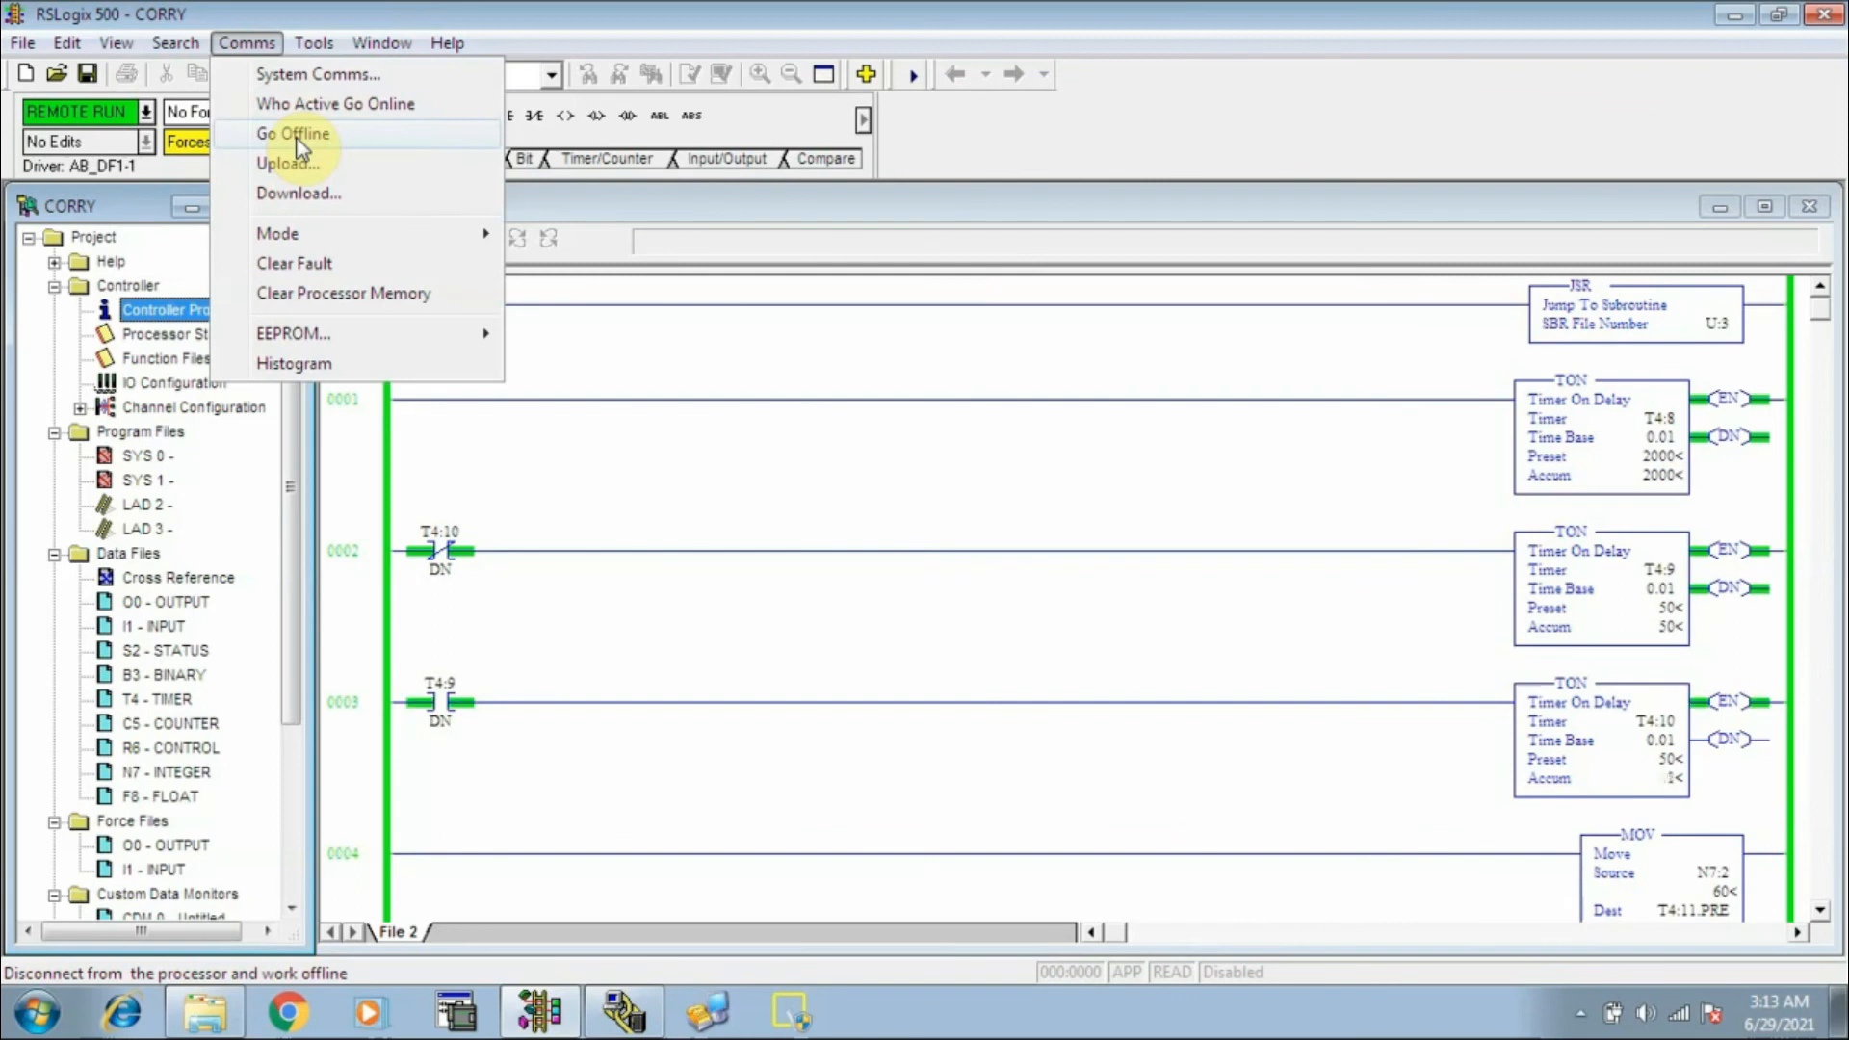
pyautogui.click(297, 143)
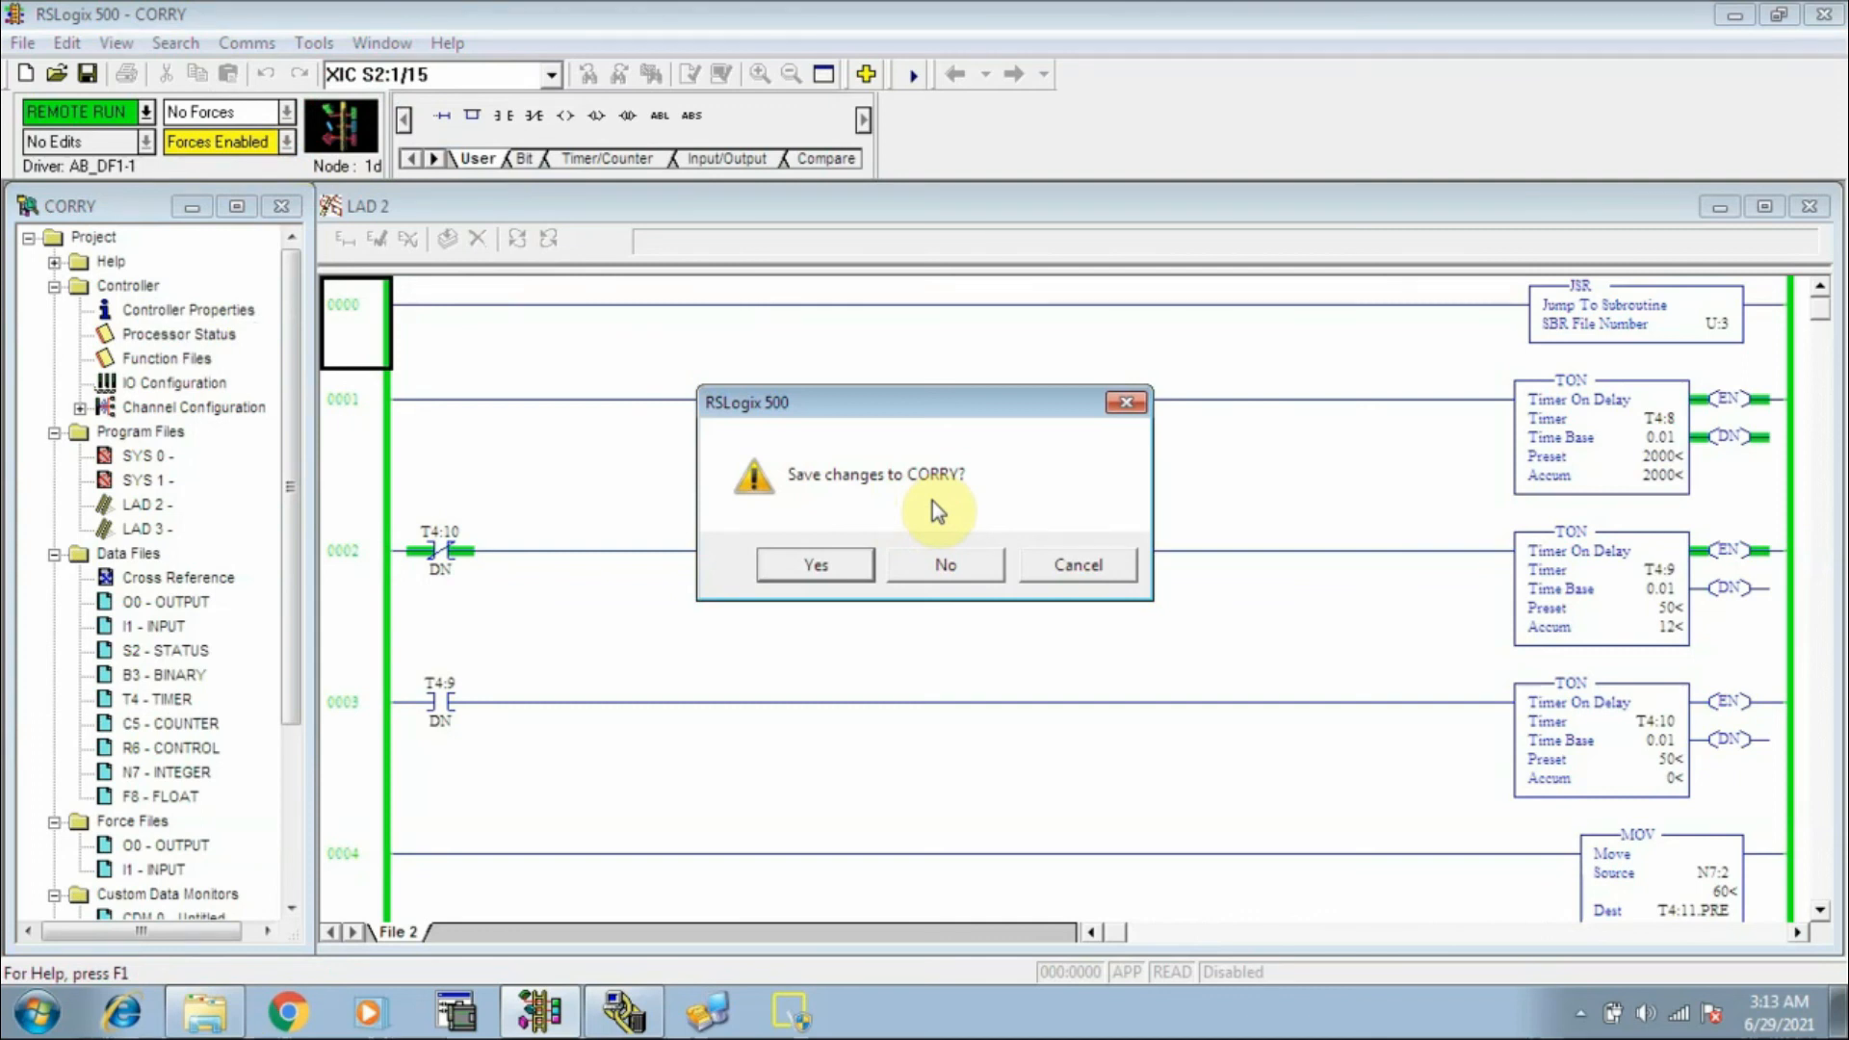
pyautogui.click(950, 569)
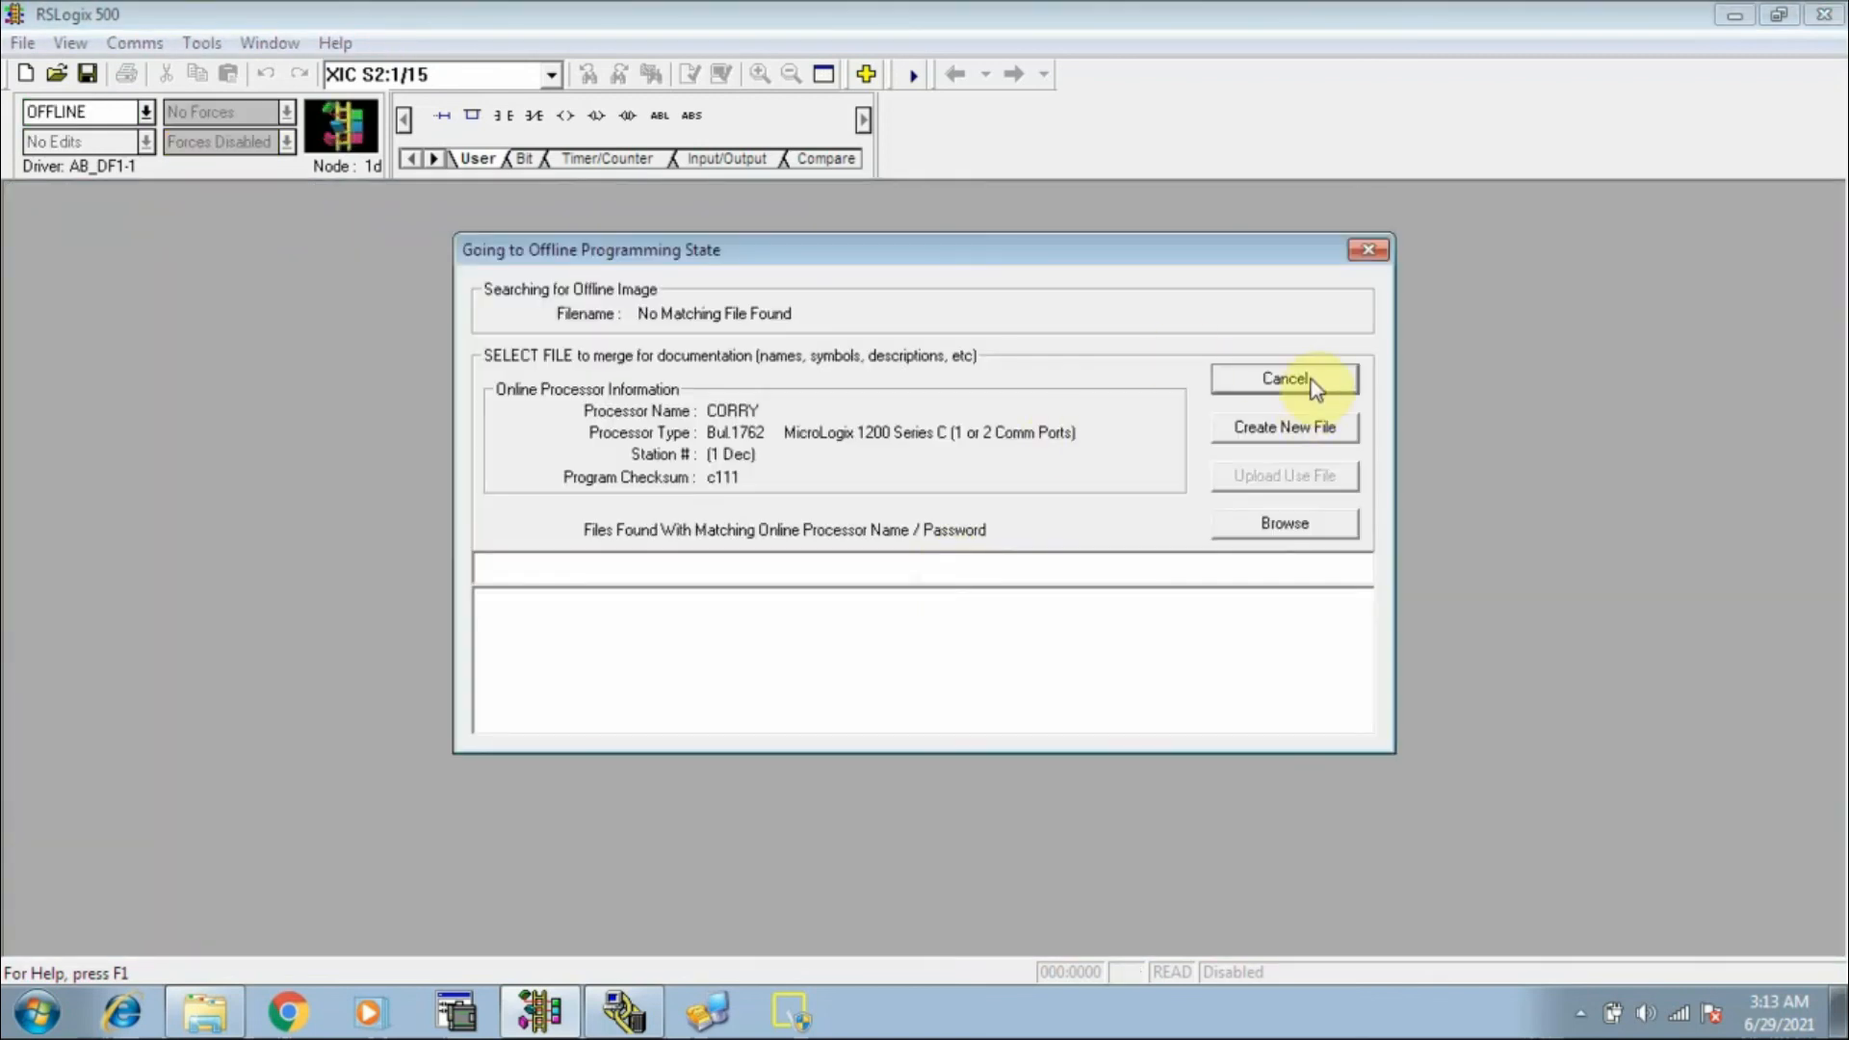
pyautogui.click(1286, 379)
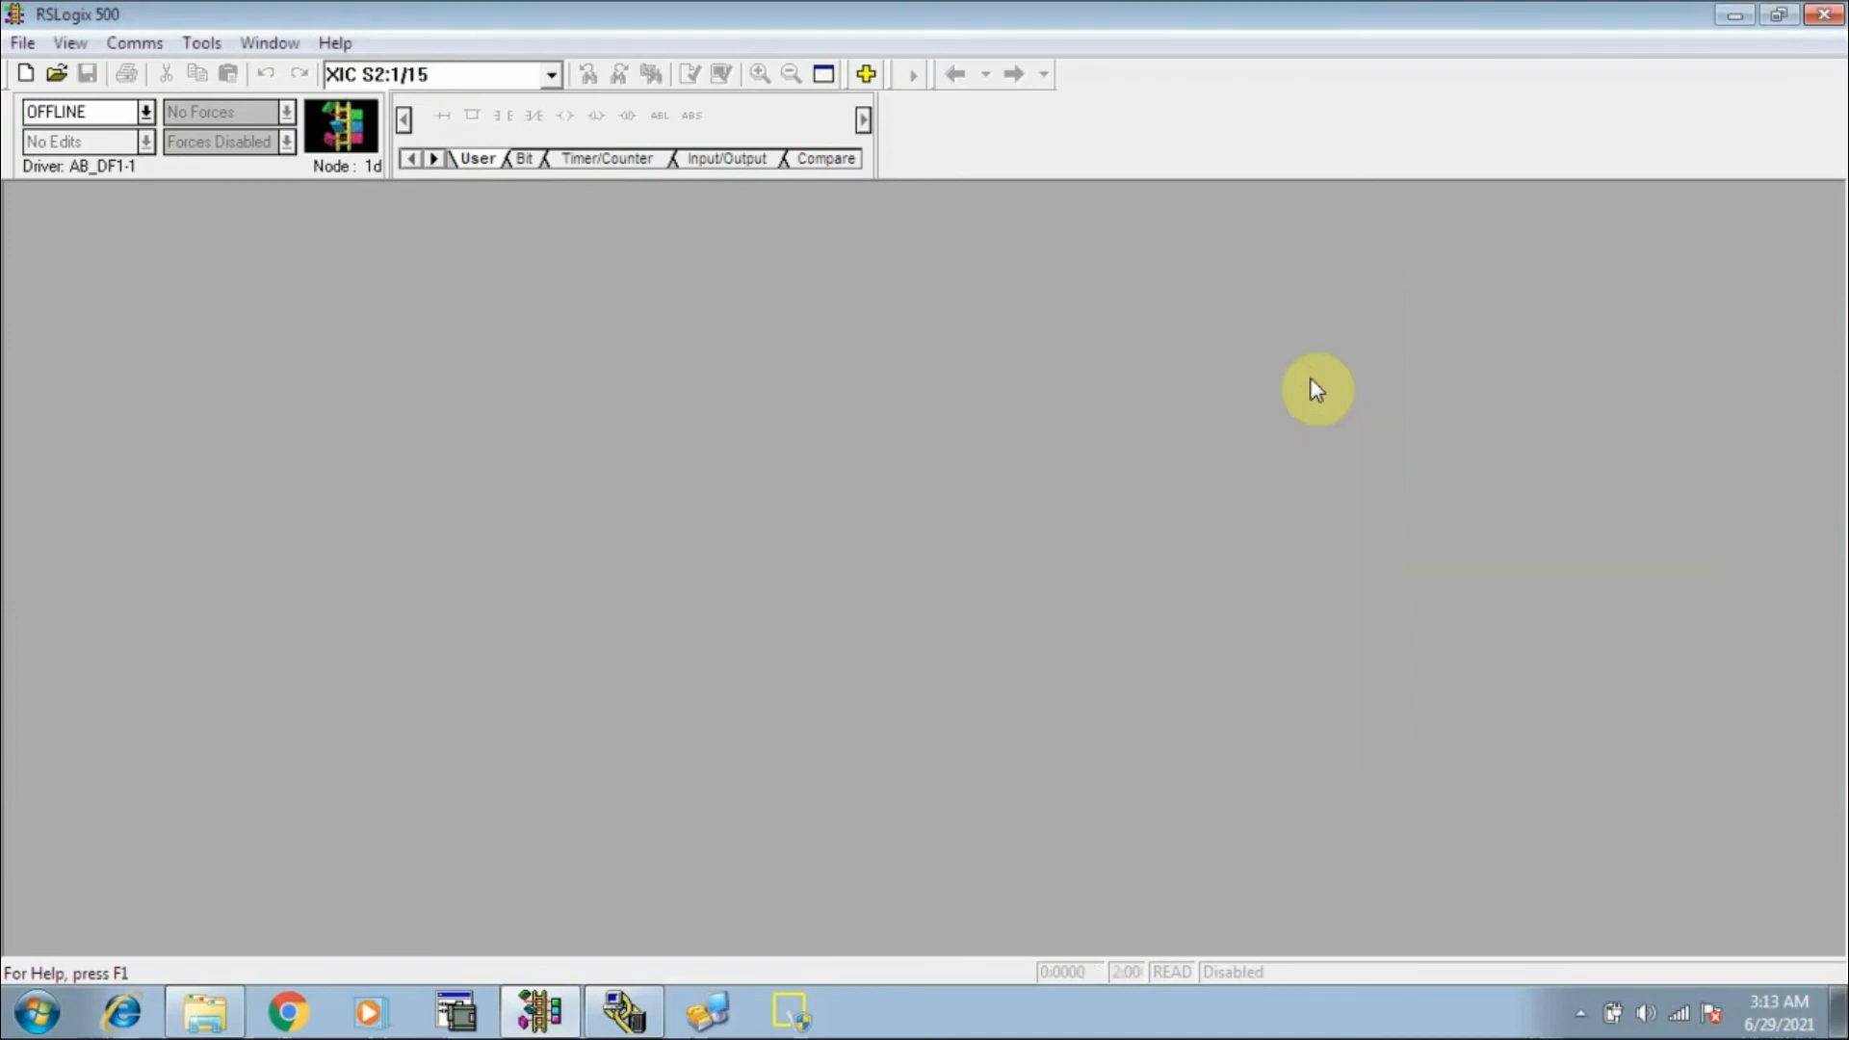